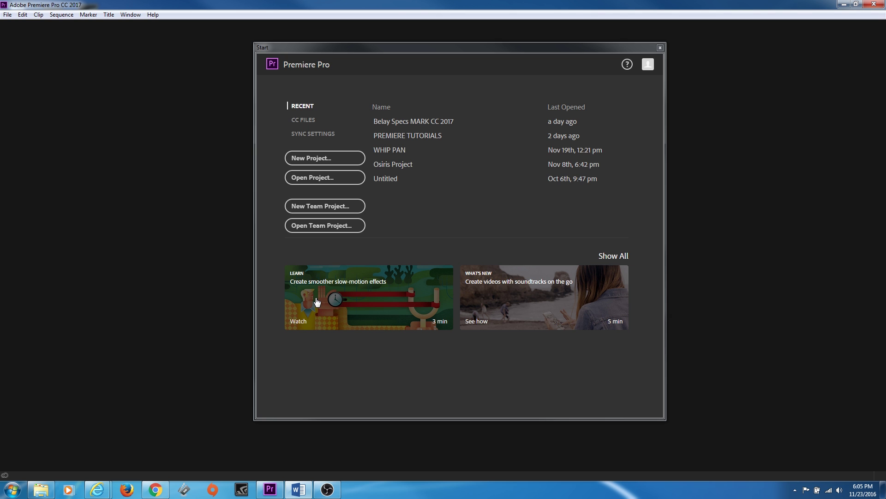
# Create a new project in the Desktop folder, replacing the default name with 'IMPORT PROJECT'.
pyautogui.click(349, 165)
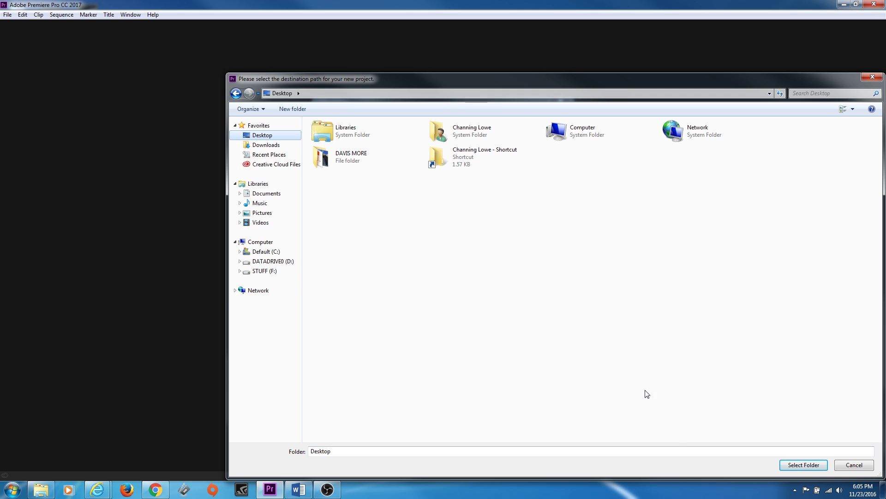
pyautogui.click(804, 465)
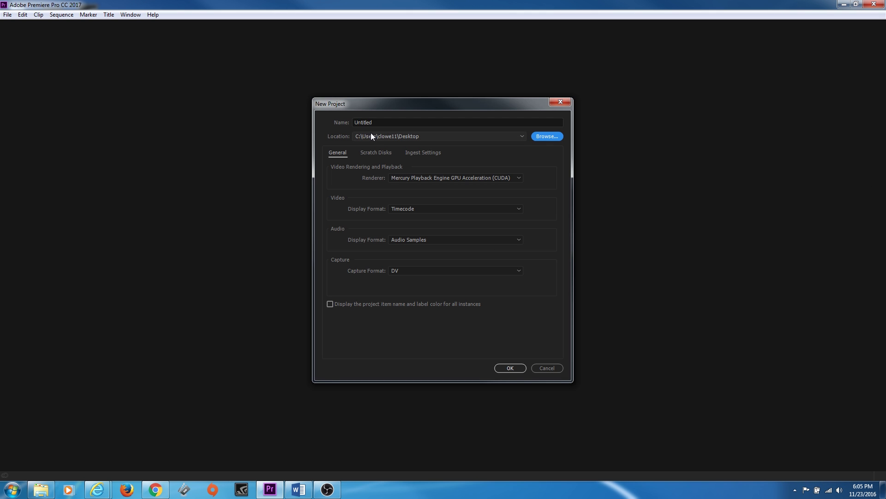
pyautogui.click(379, 122)
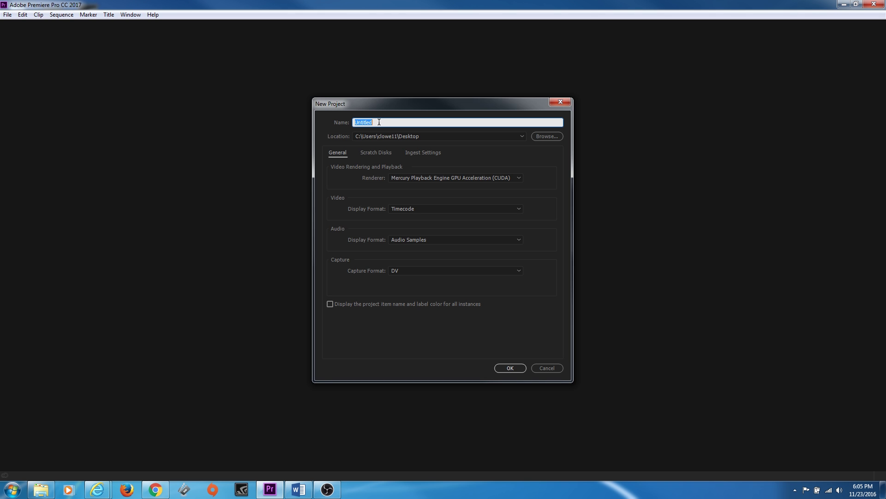
pyautogui.write('IMPORT PROJECT')
pyautogui.press('Return')
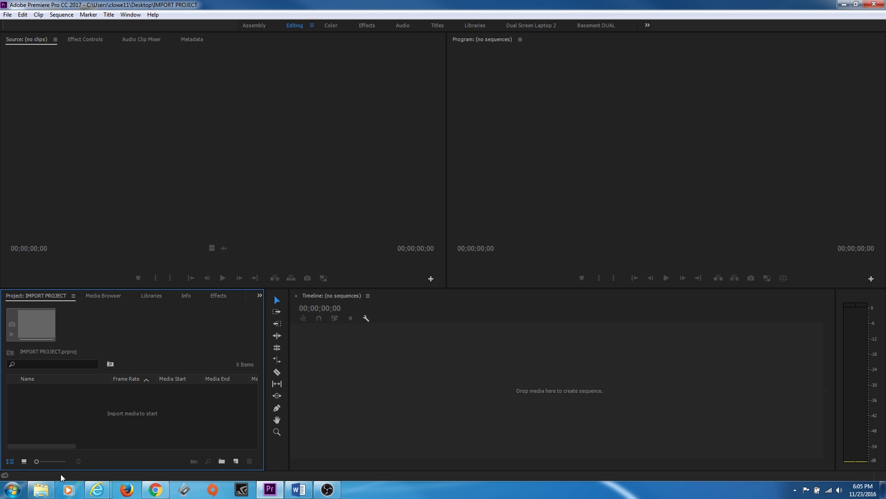
# Open a File Explorer window on the STUFF (F:) drive.
pyautogui.click(41, 490)
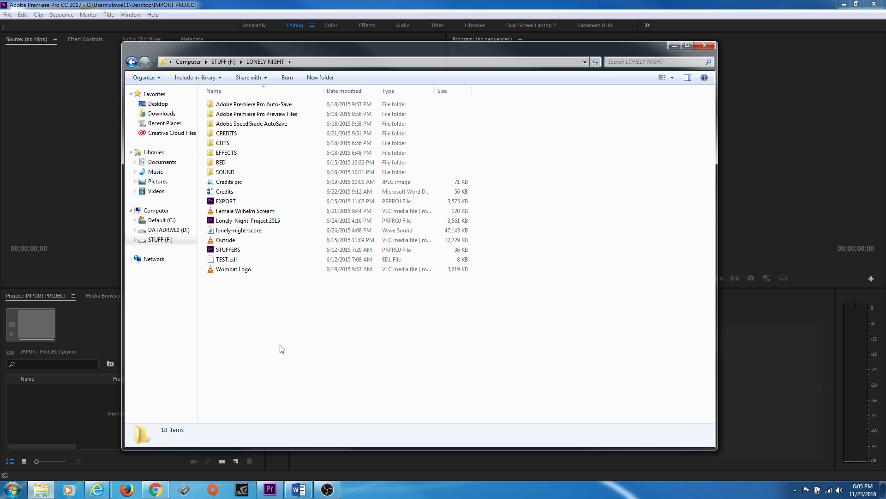
pyautogui.click(170, 240)
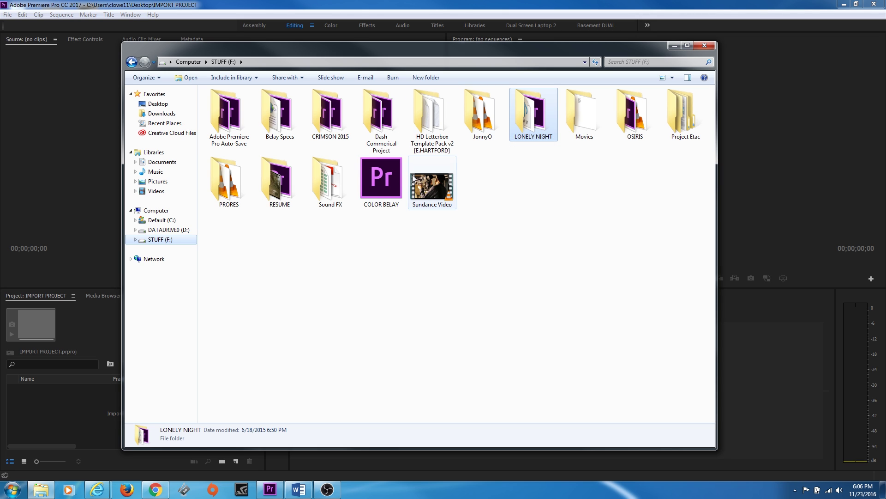
# Browse into LONELY NIGHT > RED in Explorer, then return to the Premiere project.
pyautogui.doubleClick(531, 115)
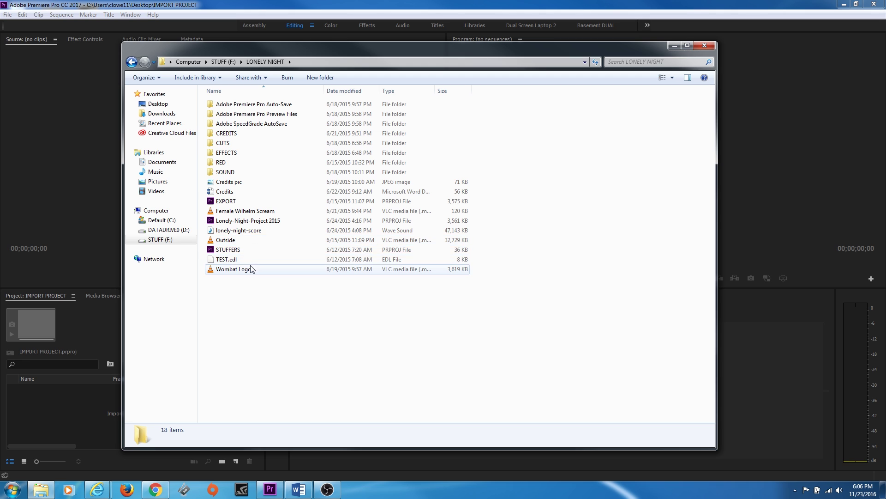
pyautogui.doubleClick(231, 167)
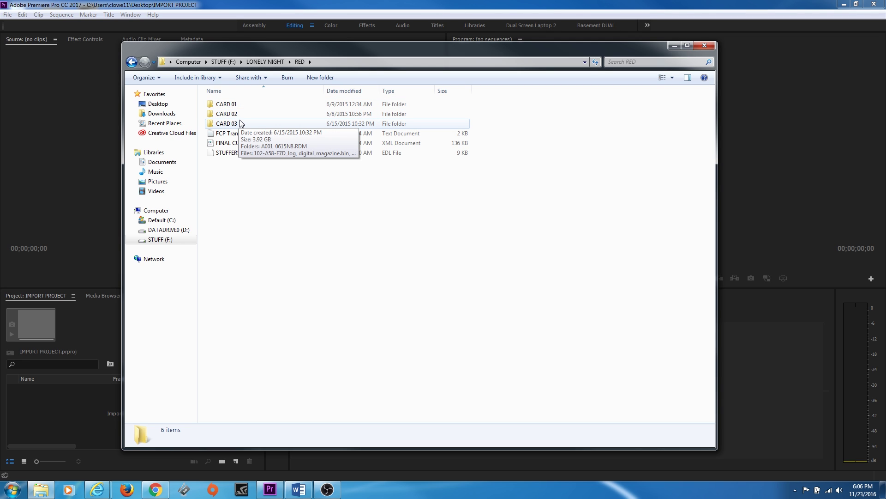
pyautogui.click(95, 160)
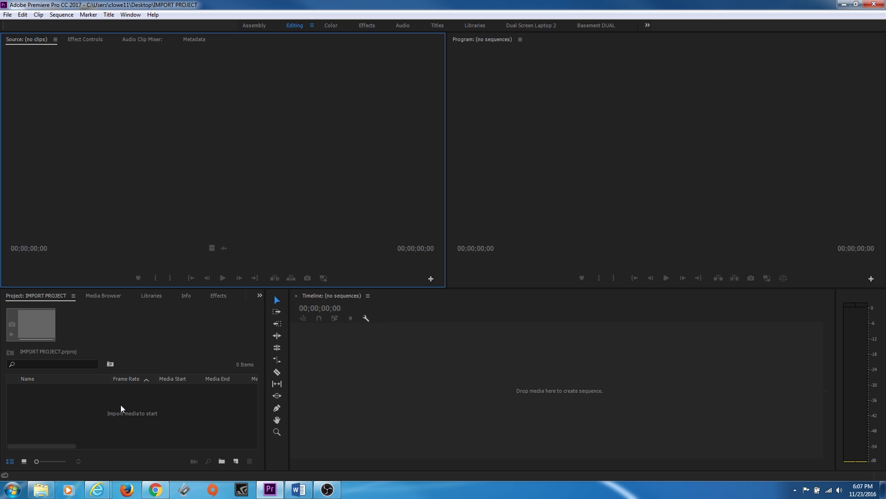
# Switch back to the Explorer window showing the RED folder.
pyautogui.hotkey('alt', 'Tab')
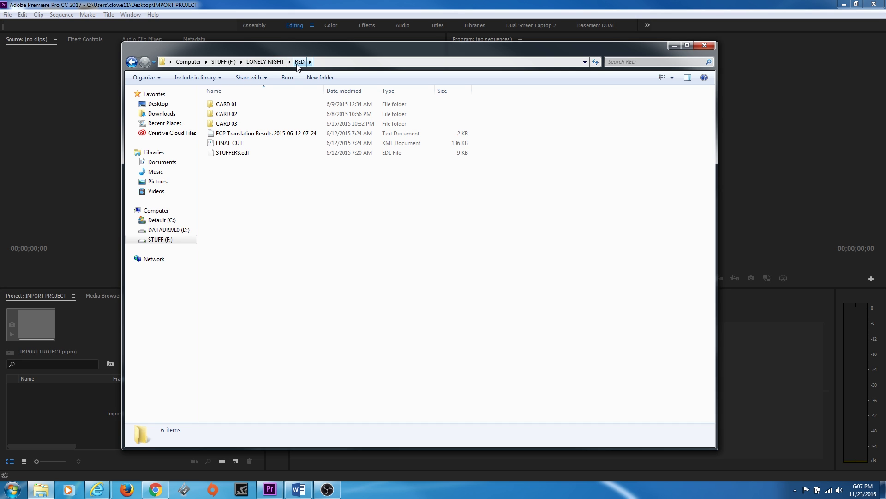
# Explore CARD 01's A003_0608SC.RDM reel and A003_C001_0608NI.RDC clip folder, then return to CARD 01.
pyautogui.doubleClick(229, 106)
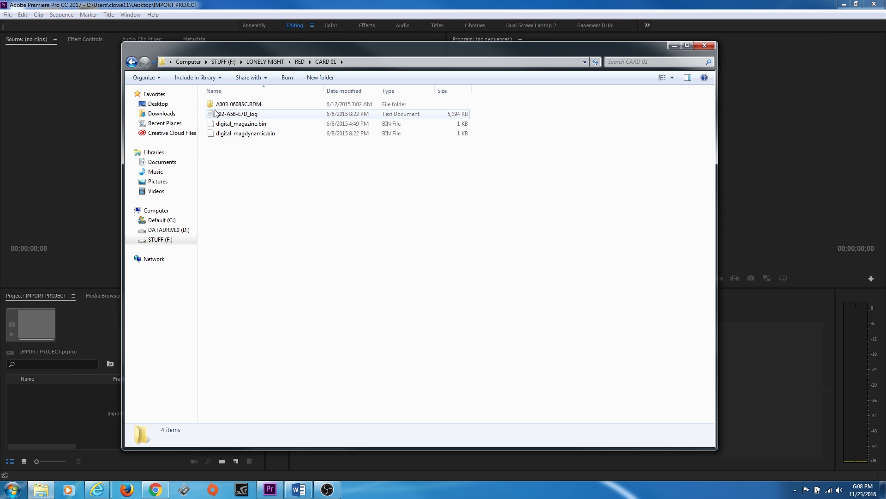
pyautogui.doubleClick(240, 105)
pyautogui.doubleClick(240, 104)
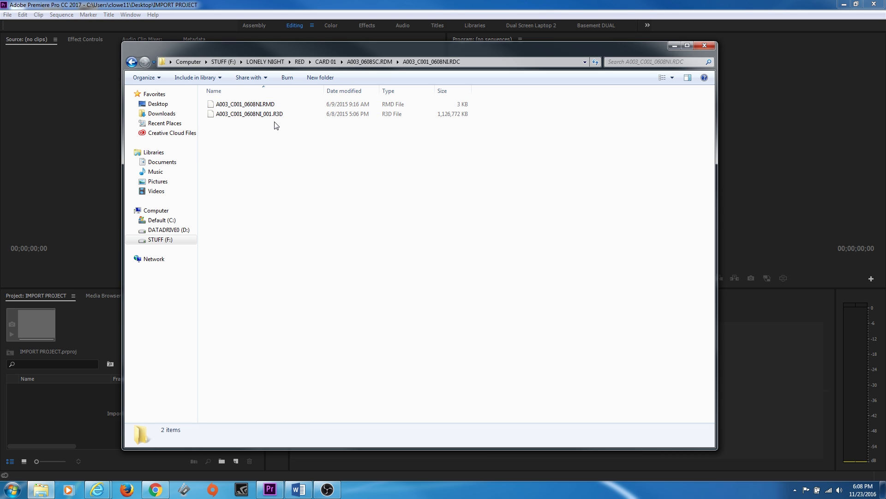
pyautogui.click(370, 61)
pyautogui.click(325, 61)
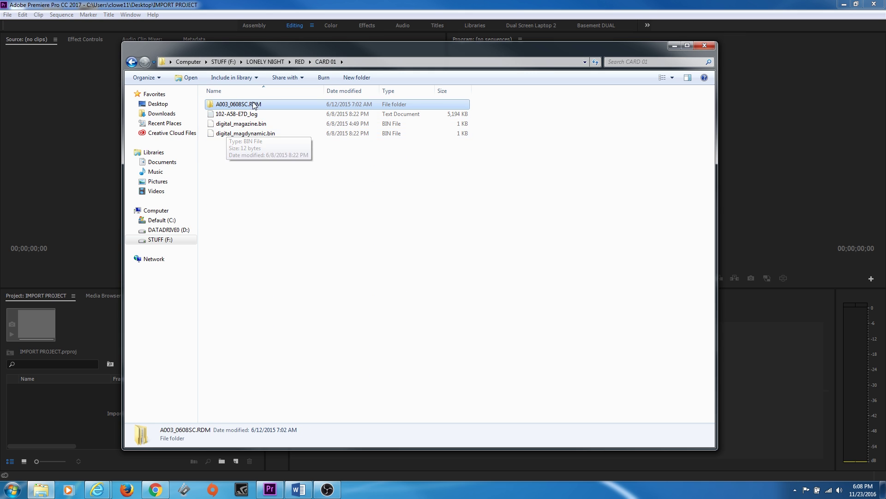
pyautogui.click(241, 159)
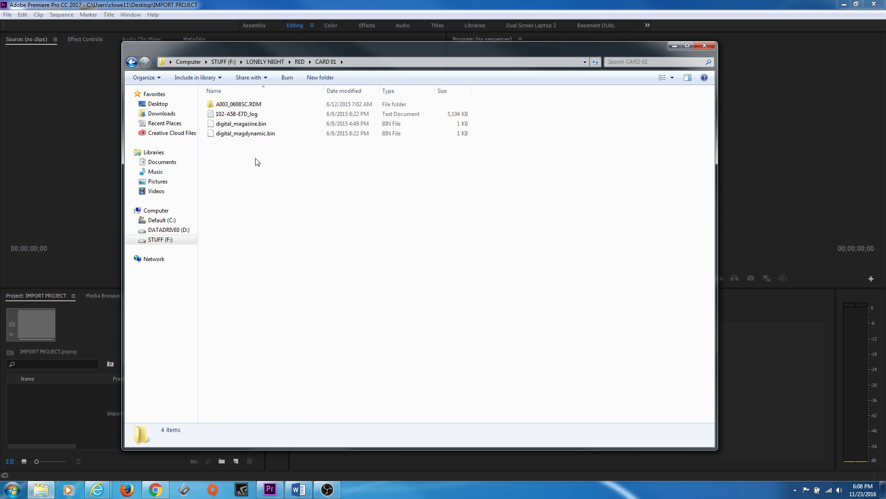
pyautogui.hotkey('ctrl', 'a')
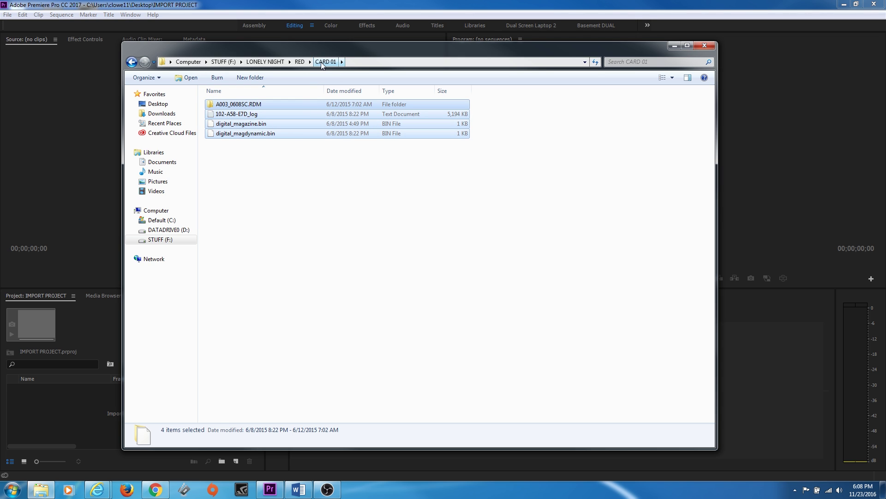
pyautogui.click(262, 145)
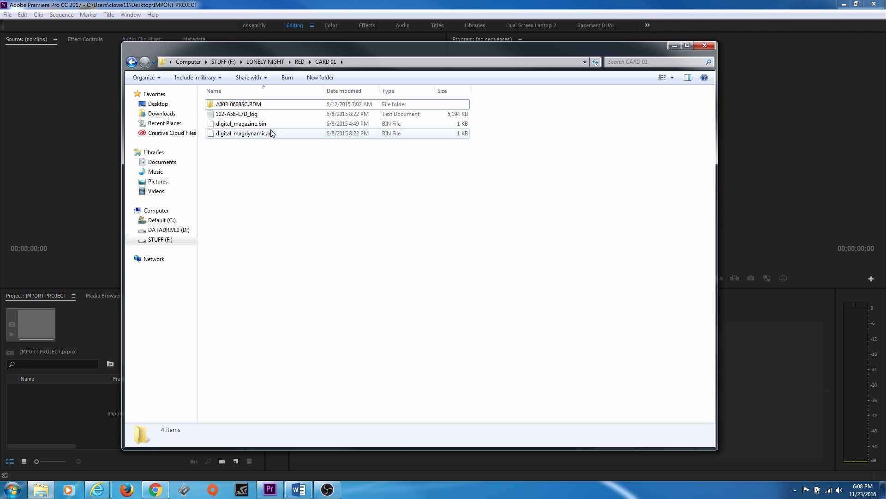
# Navigate back through RED and into CARD 01's A003_0608SC.RDM reel folder.
pyautogui.doubleClick(245, 105)
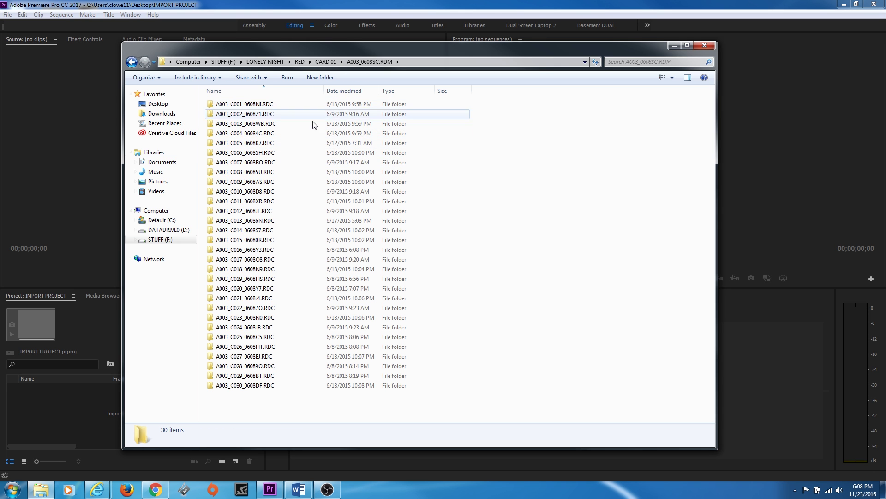
pyautogui.click(326, 61)
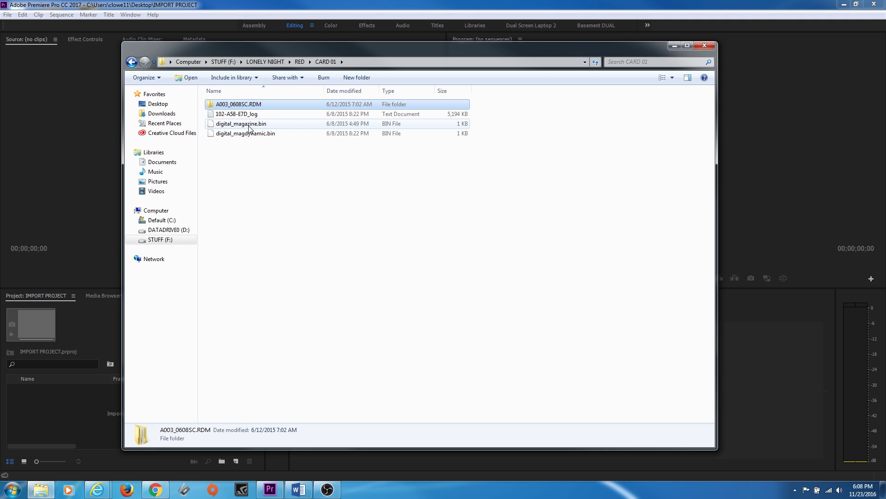
pyautogui.click(299, 62)
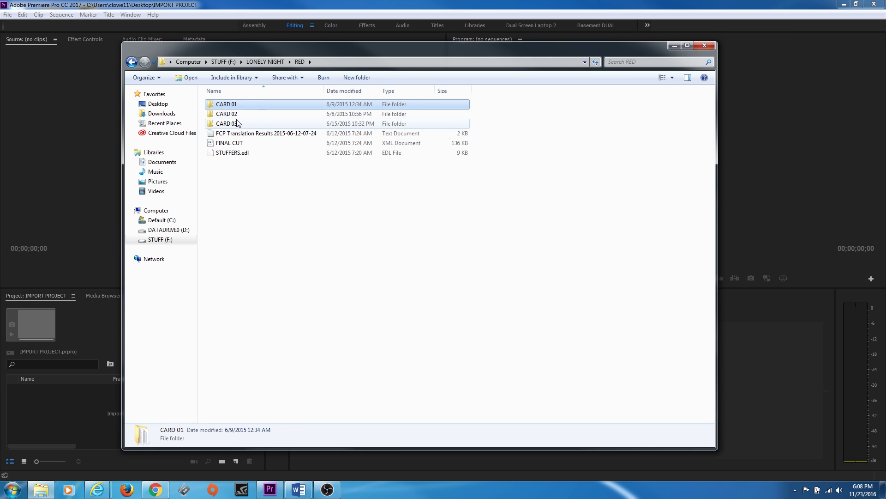
pyautogui.doubleClick(233, 106)
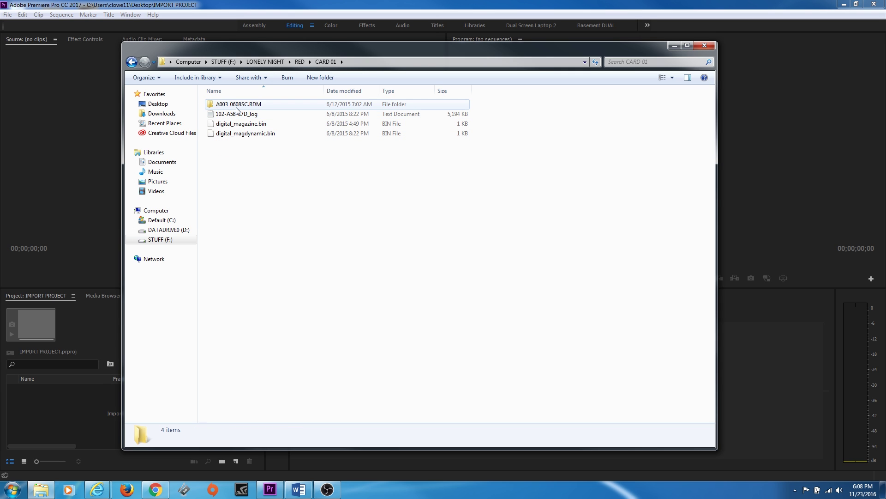
pyautogui.doubleClick(236, 107)
# Open A003_C004_06084C.RDC, inspect its RMD file, then go back up to the RED folder.
pyautogui.doubleClick(255, 134)
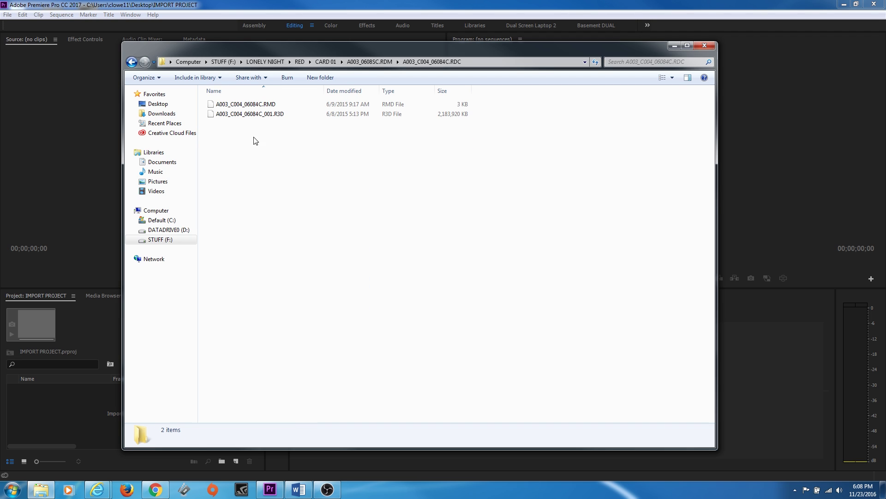
pyautogui.click(265, 106)
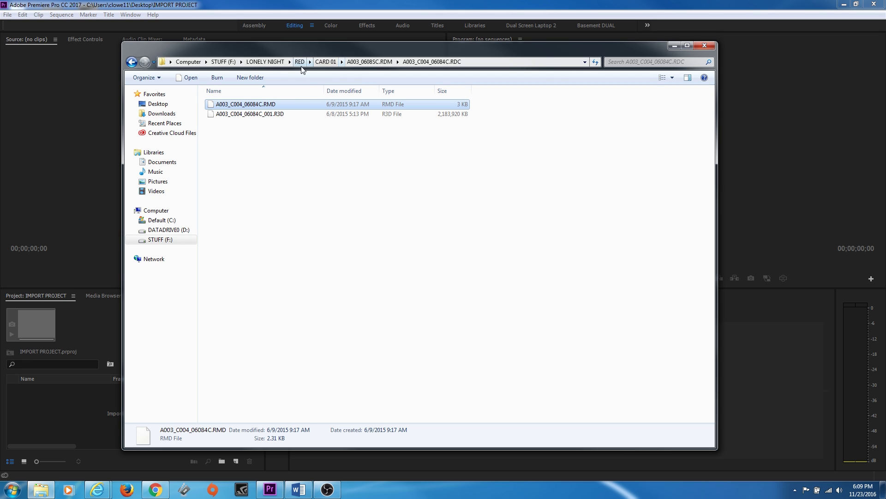
pyautogui.click(326, 62)
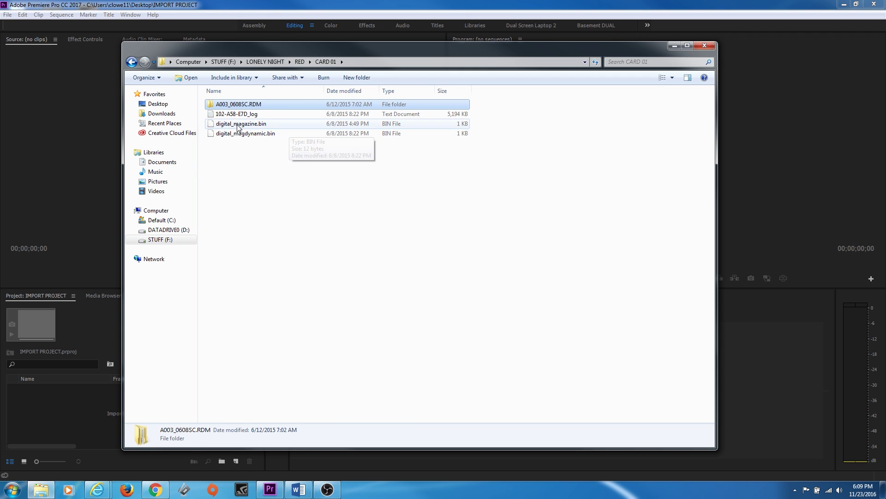
pyautogui.click(300, 62)
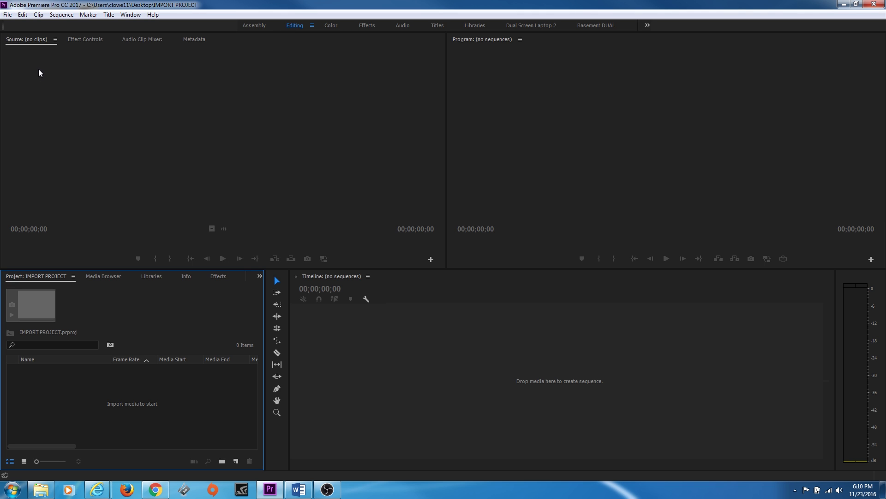
# Enable ingest in the project's Ingest Settings.
pyautogui.click(10, 18)
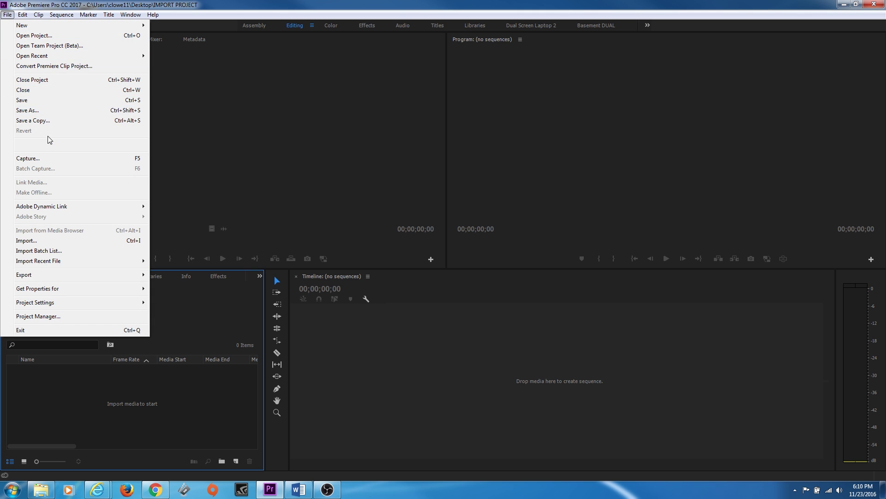
pyautogui.moveTo(58, 303)
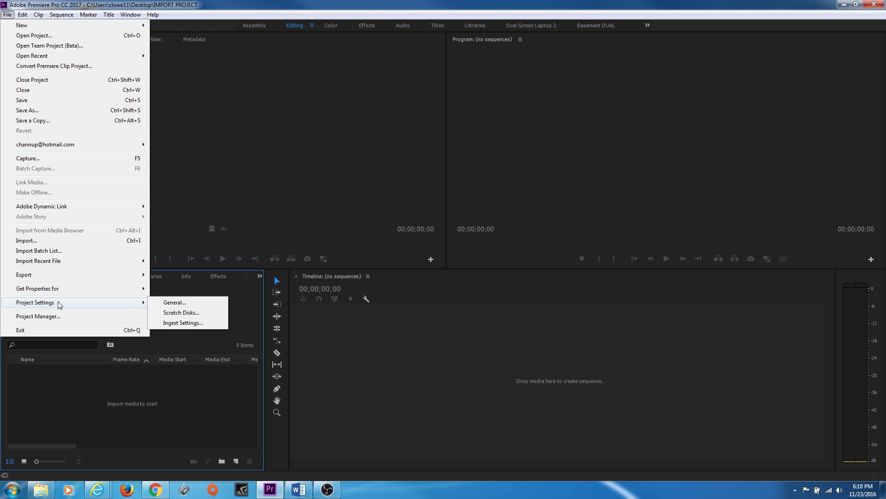
pyautogui.click(193, 324)
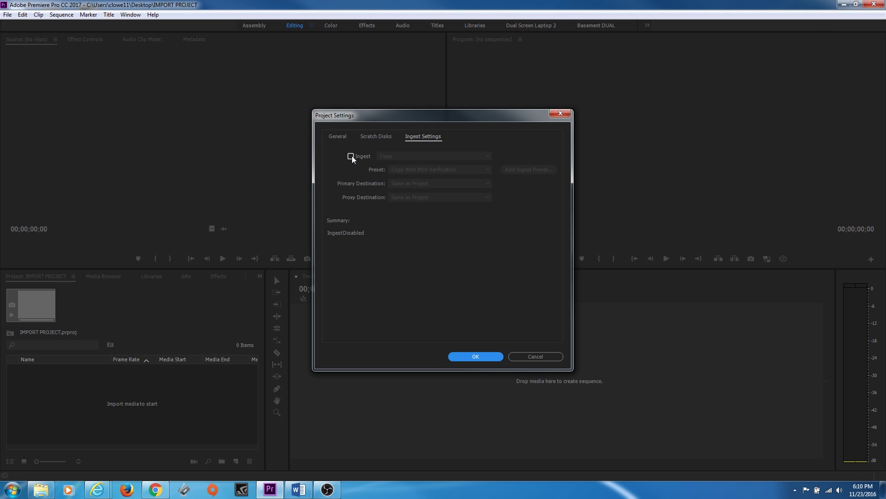
pyautogui.click(351, 157)
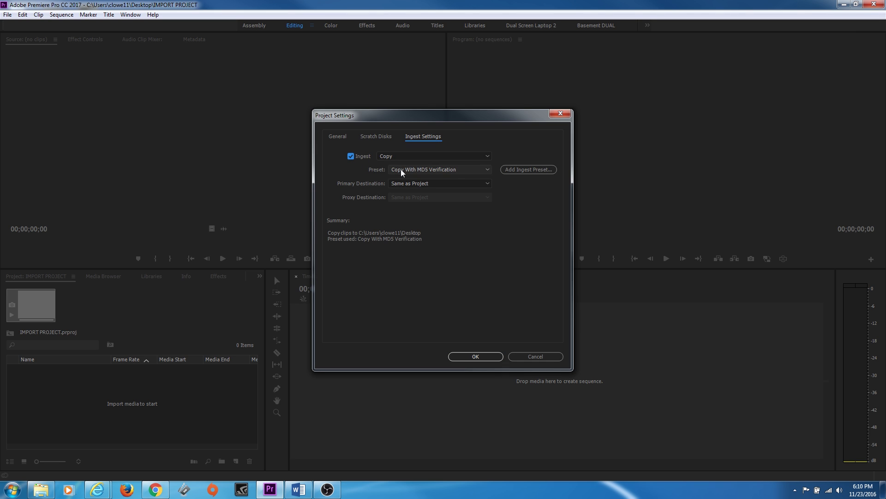
# Keep Copy as the ingest action and open the Primary Destination list.
pyautogui.click(416, 157)
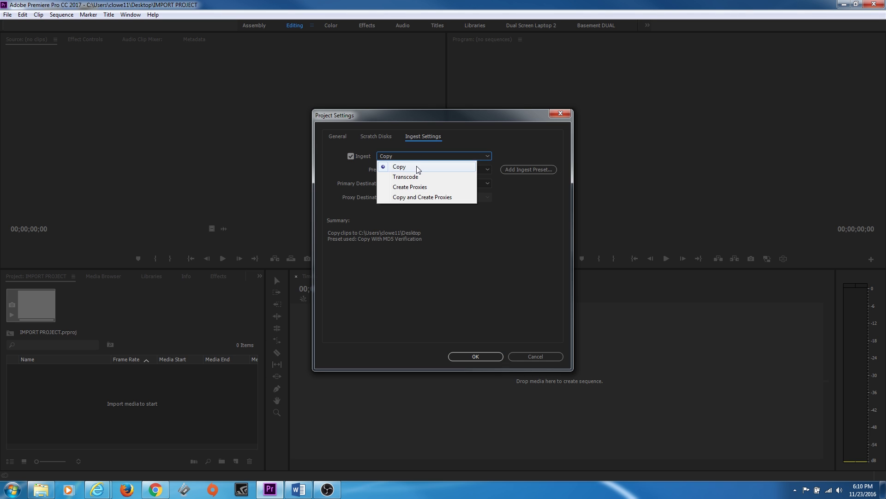
pyautogui.click(415, 167)
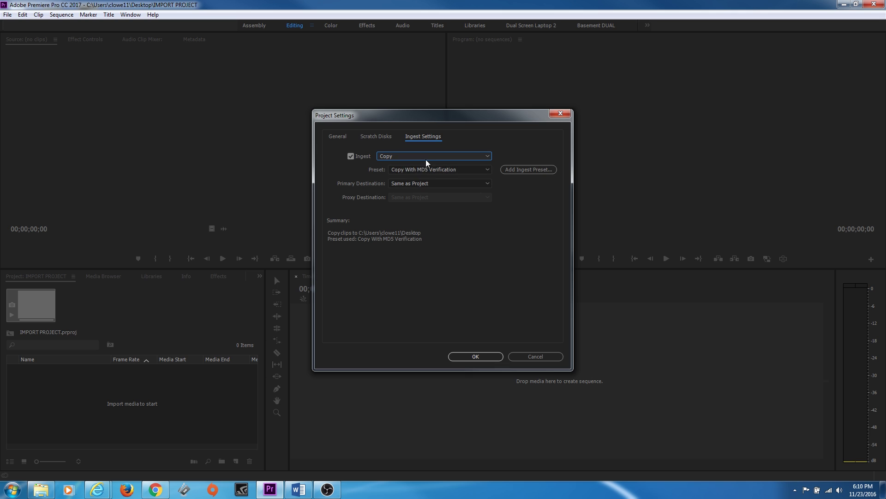
pyautogui.click(426, 159)
pyautogui.click(420, 263)
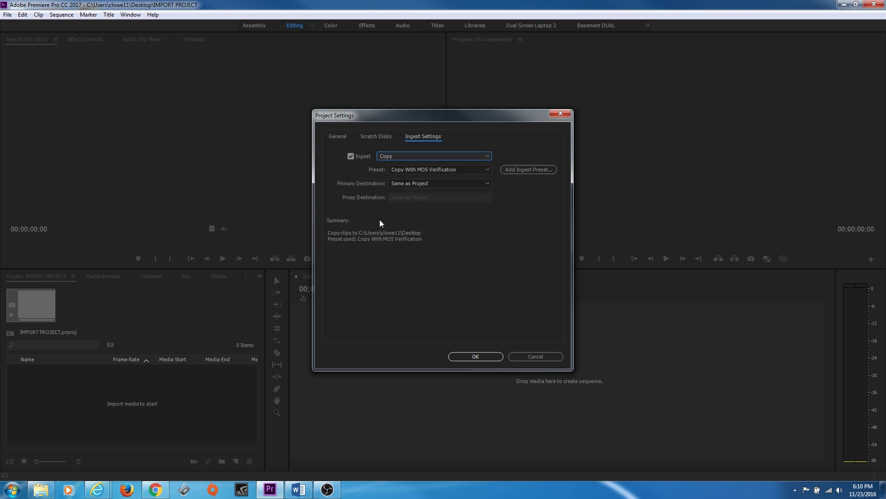
pyautogui.click(416, 159)
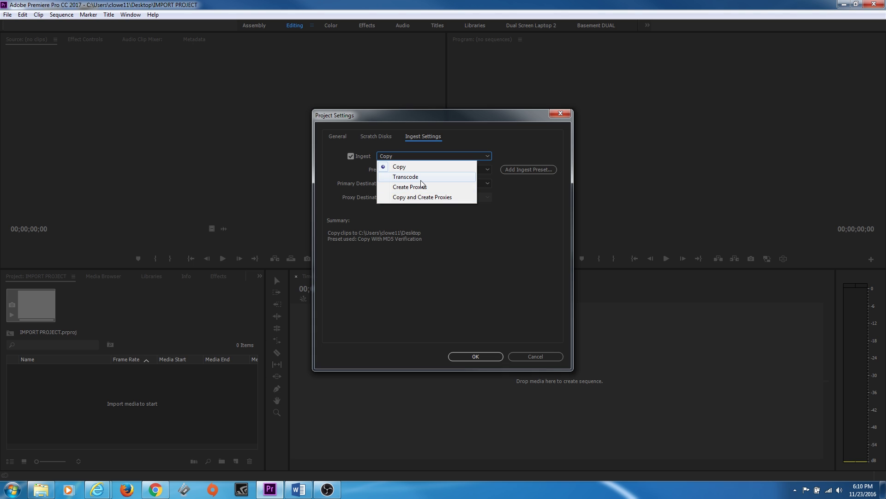
pyautogui.click(427, 223)
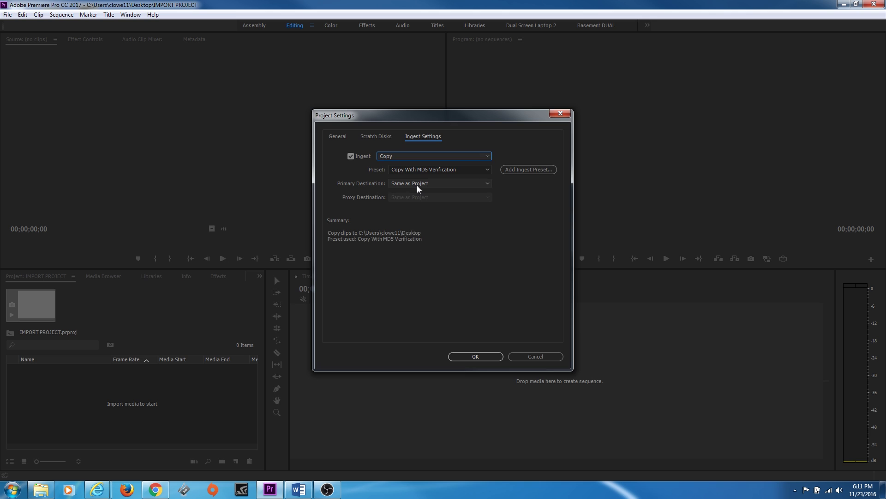
pyautogui.click(419, 185)
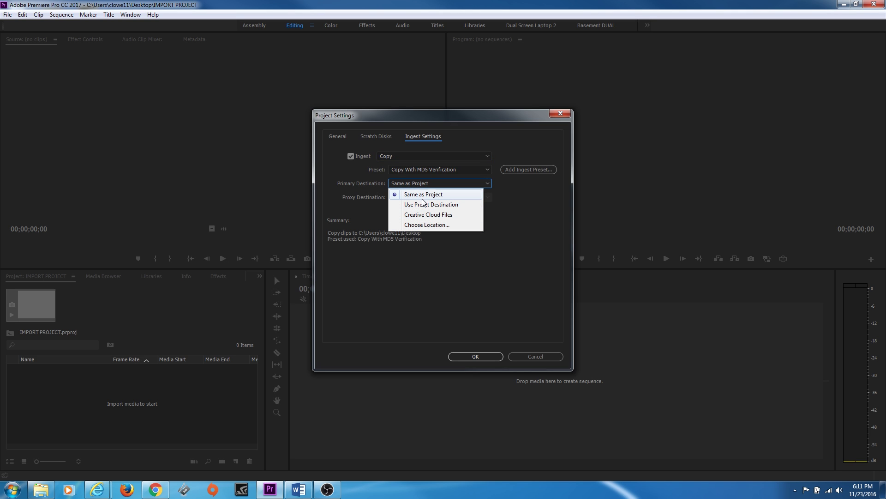
# Abandon the Desktop custom destination and apply ingest settings with Same as Project.
pyautogui.click(428, 225)
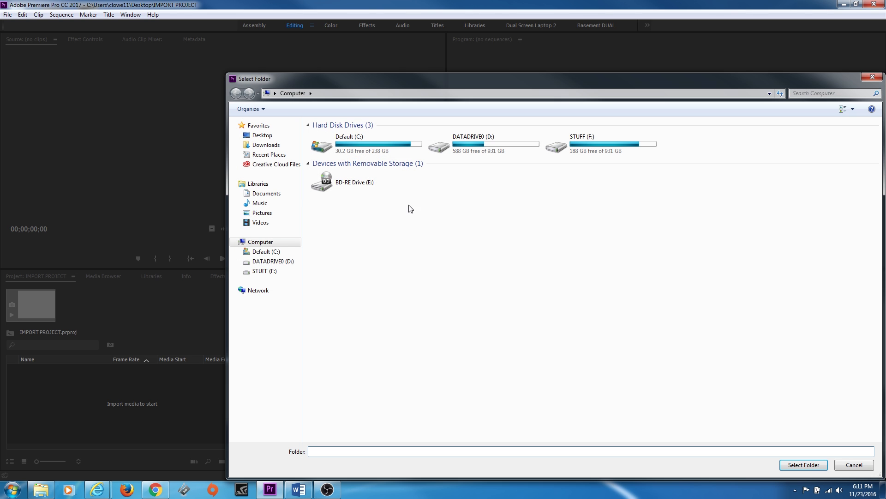
pyautogui.click(261, 135)
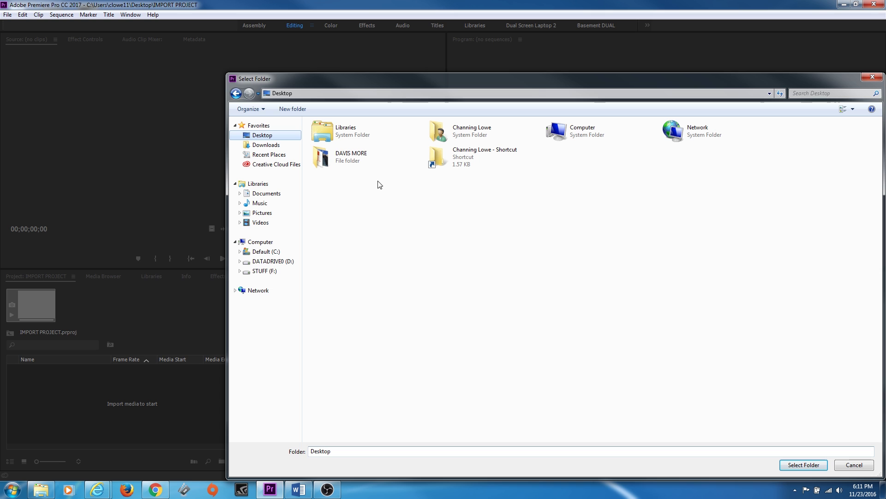
pyautogui.rightClick(360, 210)
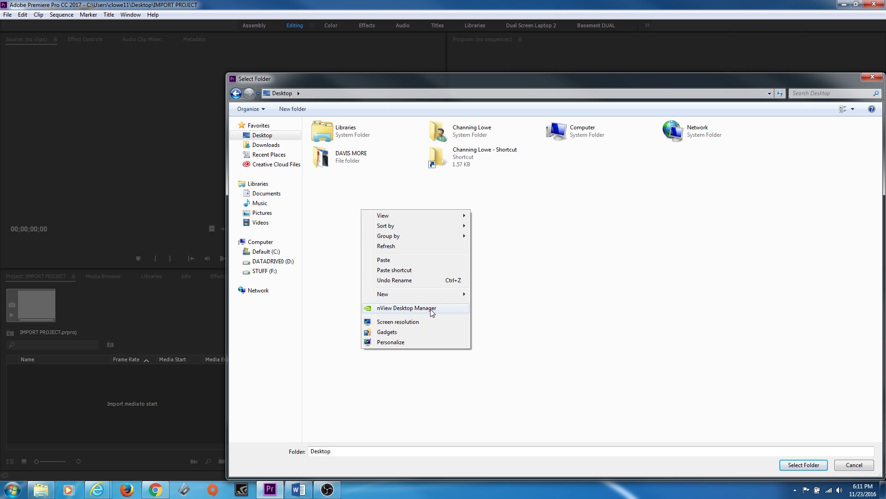
pyautogui.click(552, 293)
pyautogui.click(853, 465)
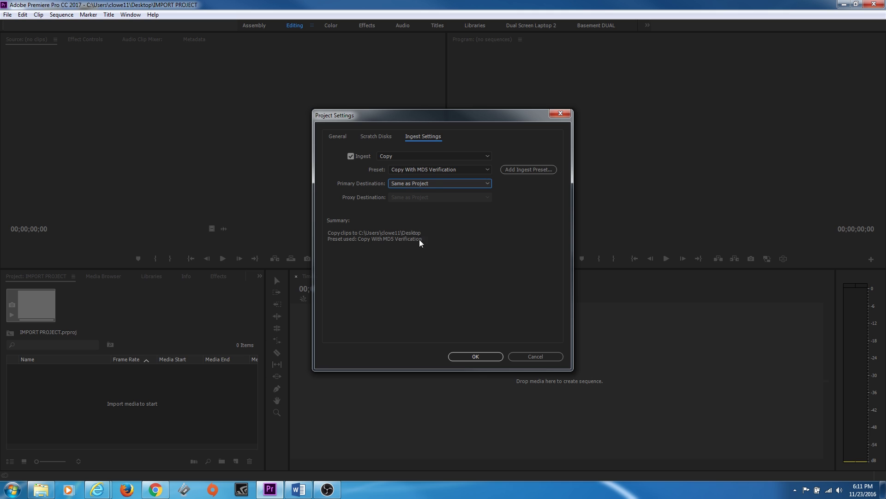
pyautogui.click(476, 356)
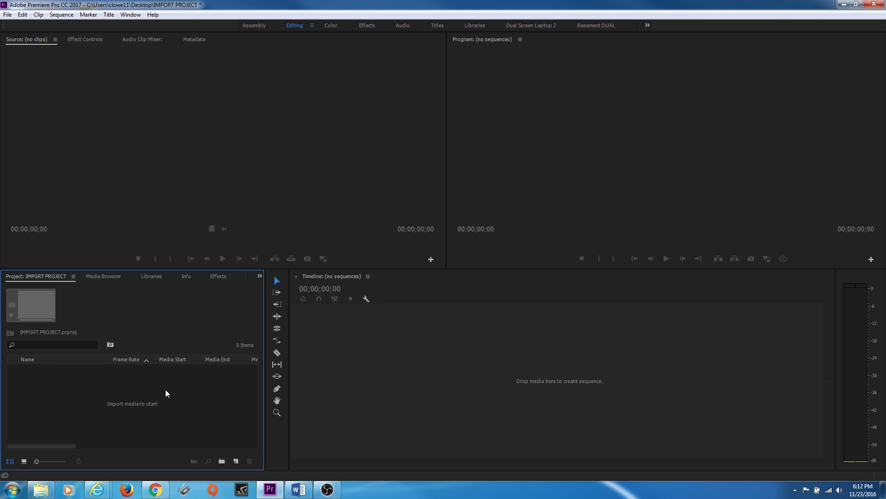
# Browse for media from the empty Project panel, showing LONELY NIGHT on STUFF (F:).
pyautogui.doubleClick(120, 414)
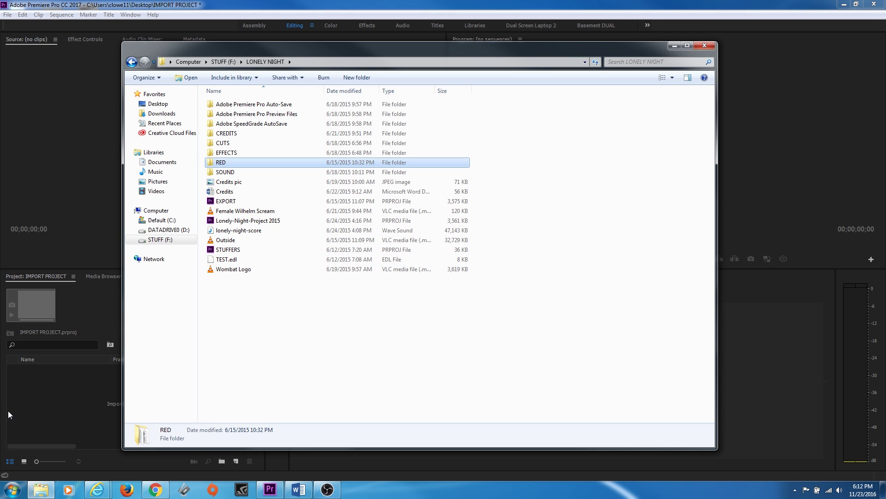
# Bring the Explorer window forward and move it right to uncover Premiere's panels.
pyautogui.click(49, 402)
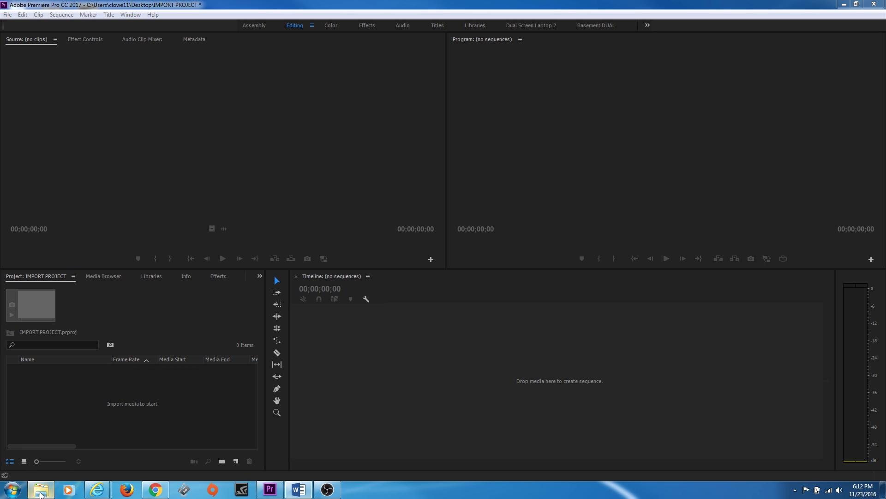
pyautogui.moveTo(41, 493)
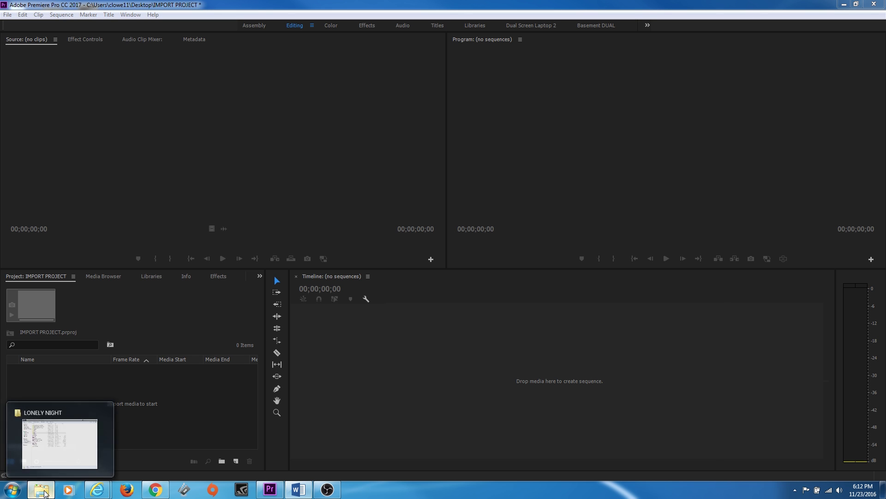
pyautogui.click(40, 490)
pyautogui.moveTo(239, 43); pyautogui.dragTo(373, 39)
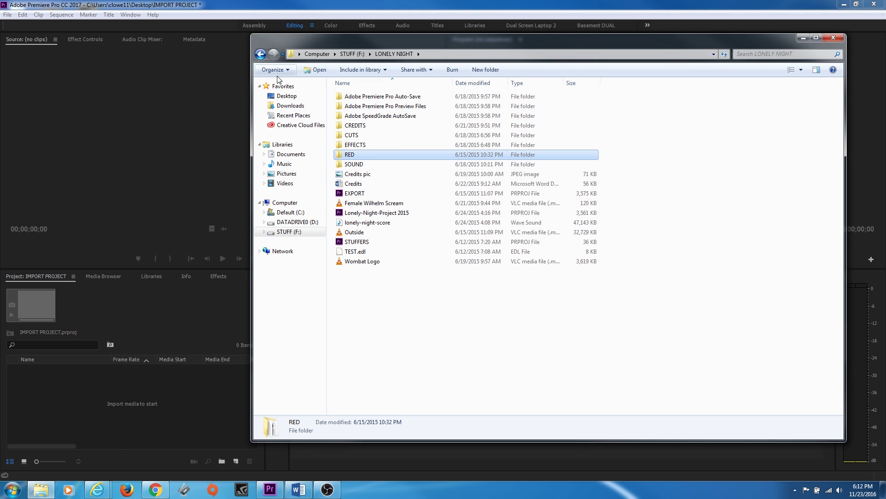
pyautogui.moveTo(299, 44); pyautogui.dragTo(313, 42)
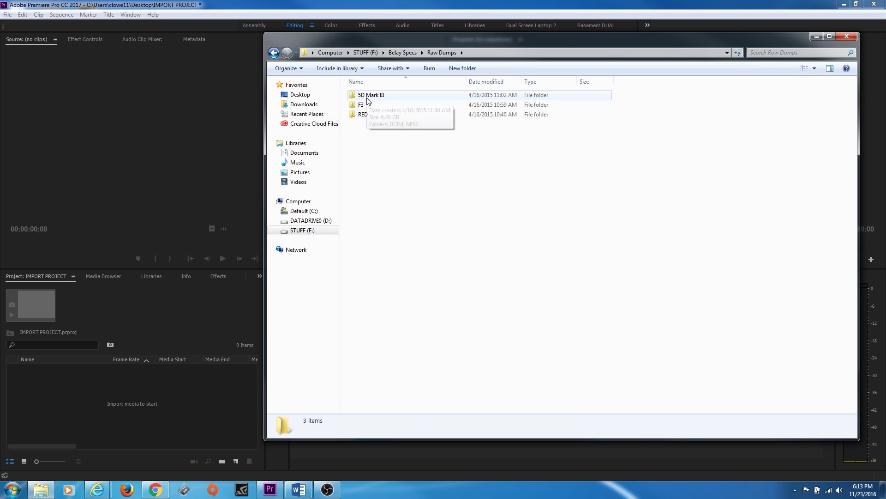
# Drag the 5D Mark III folder from Raw Dumps into Premiere's Project panel.
pyautogui.doubleClick(368, 98)
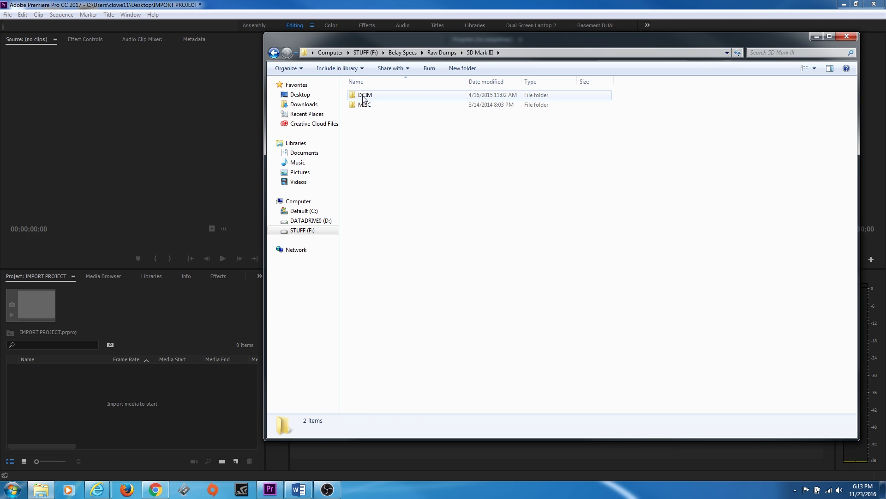
pyautogui.click(364, 98)
pyautogui.press('BackSpace')
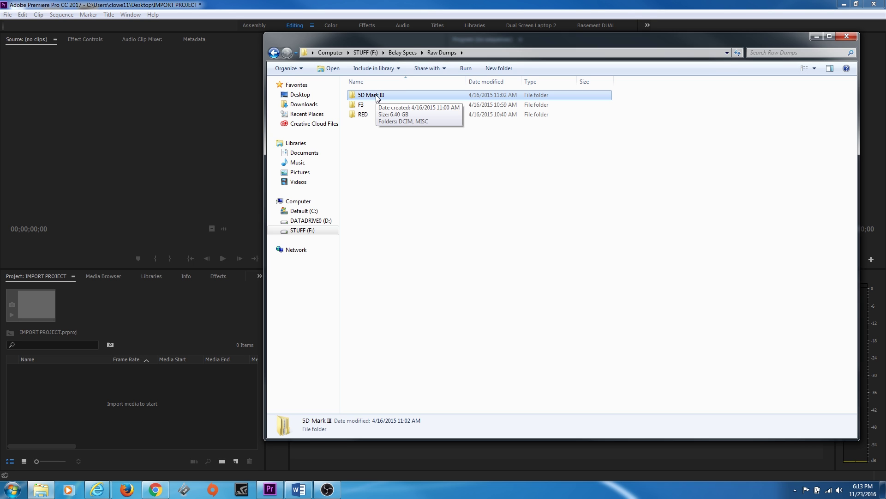
pyautogui.moveTo(377, 98); pyautogui.dragTo(122, 409)
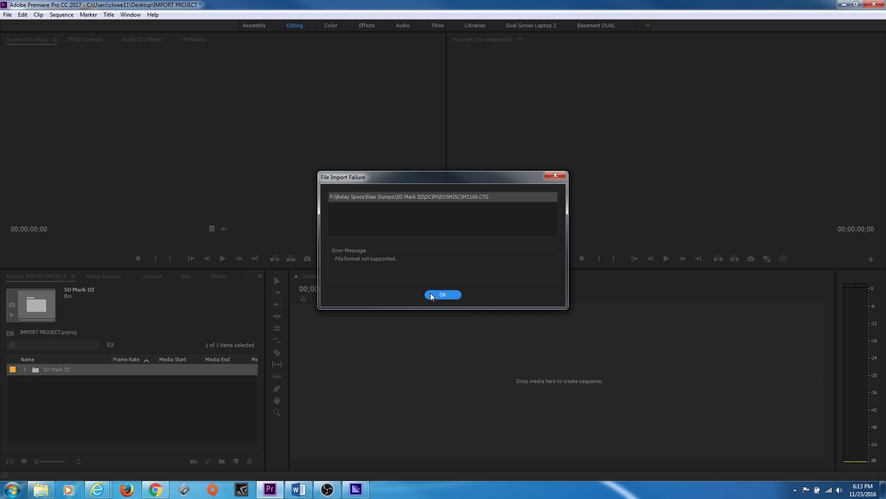
# Dismiss the unsupported-file error and expand the 5D Mark III bin to show 100EOS5D.
pyautogui.click(434, 296)
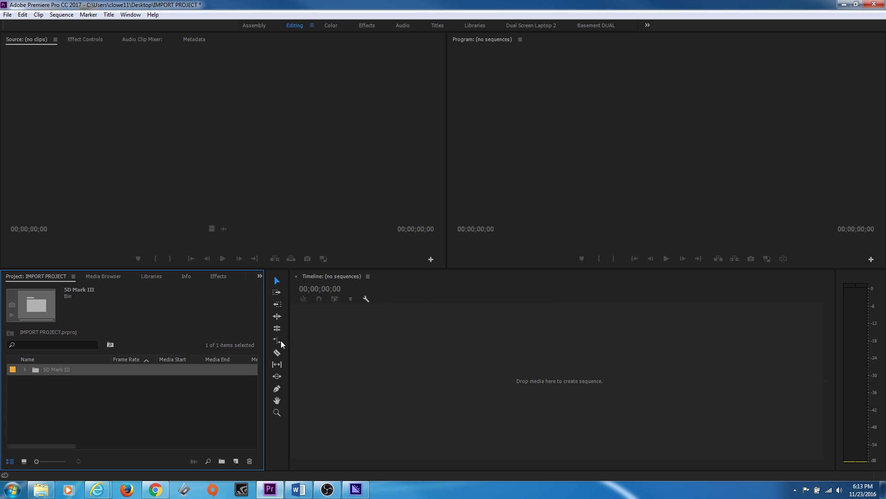
pyautogui.click(24, 370)
# Review the 100EOS5D JPG and MOV files in a maximized Project panel, then delete the 5D Mark III bin.
pyautogui.click(35, 381)
pyautogui.scroll(-1, 84, 394)
pyautogui.scroll(1, 87, 394)
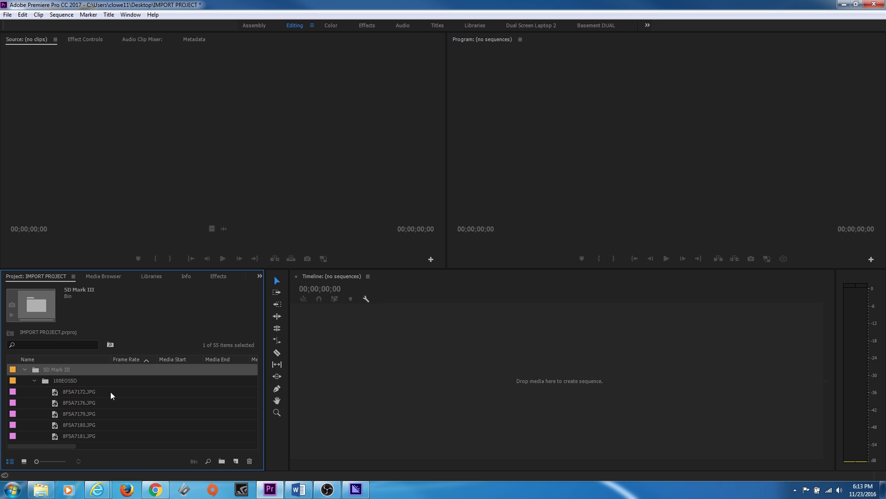
pyautogui.press('`')
pyautogui.scroll(-5, 146, 300)
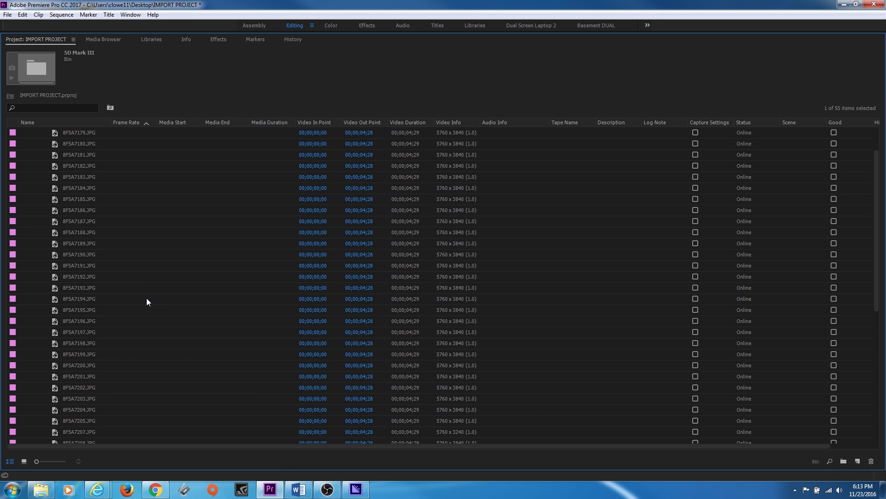
pyautogui.scroll(-4, 99, 308)
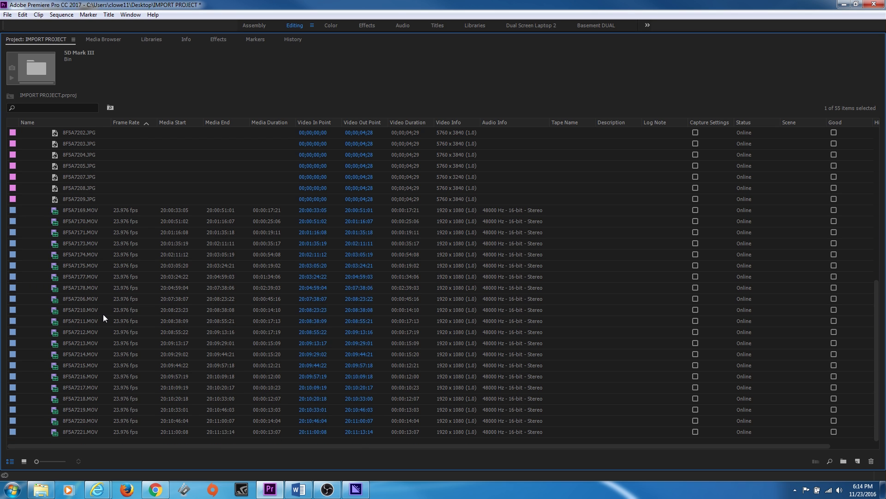
pyautogui.scroll(7, 104, 314)
pyautogui.scroll(2, 104, 322)
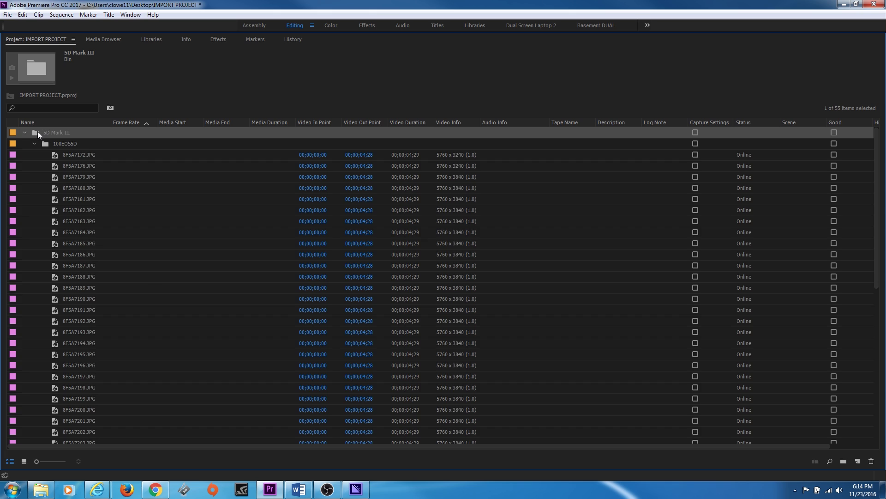
pyautogui.press('Delete')
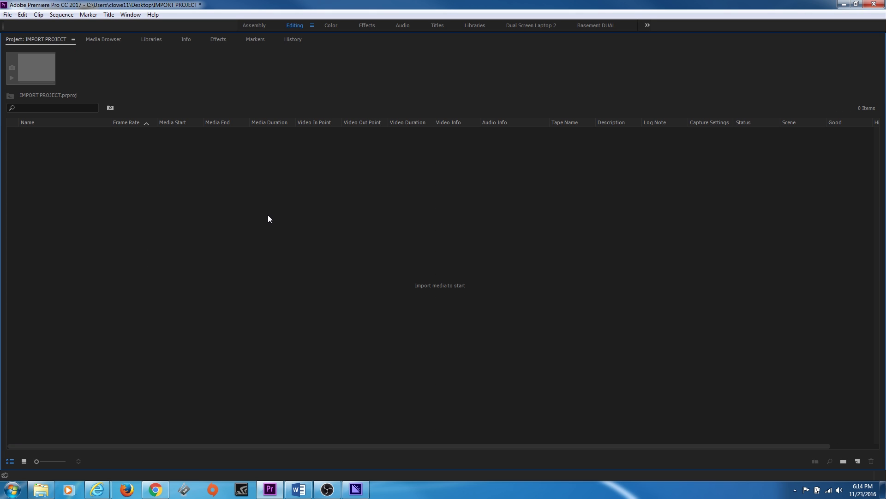
# Import the 5D Mark III folder from STUFF (F:) > Belay Specs > Raw Dumps.
pyautogui.doubleClick(197, 239)
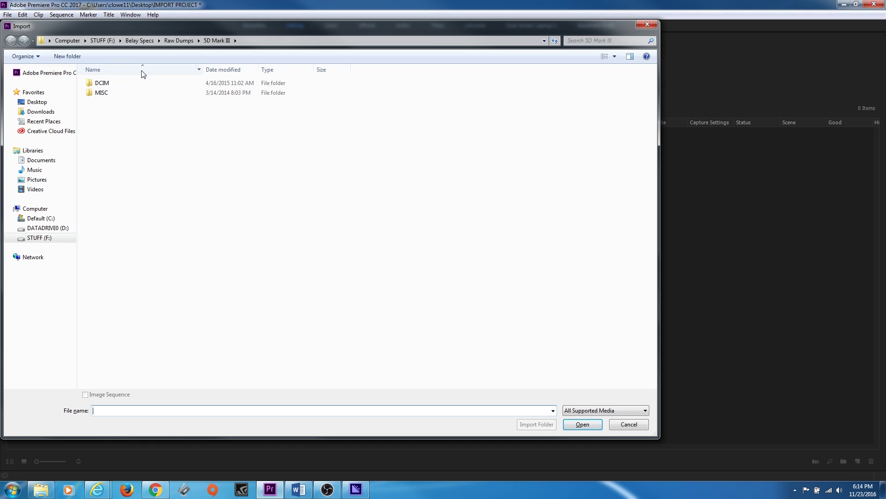
pyautogui.click(43, 237)
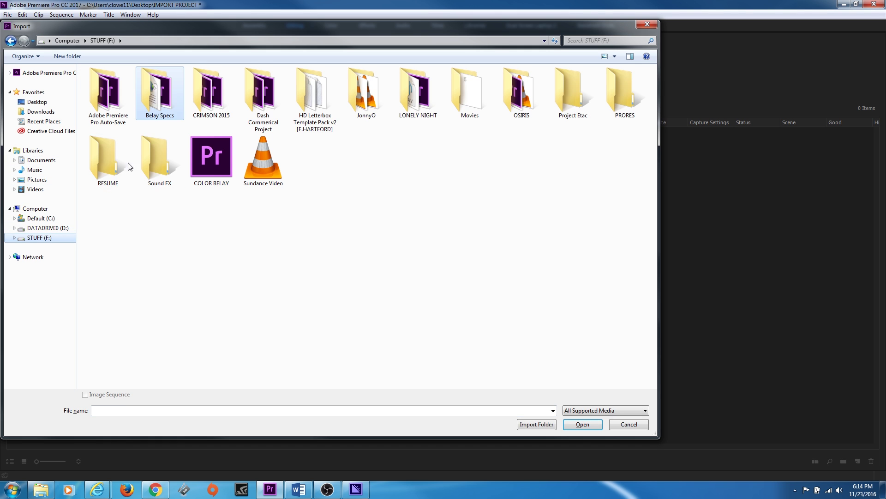
pyautogui.doubleClick(150, 107)
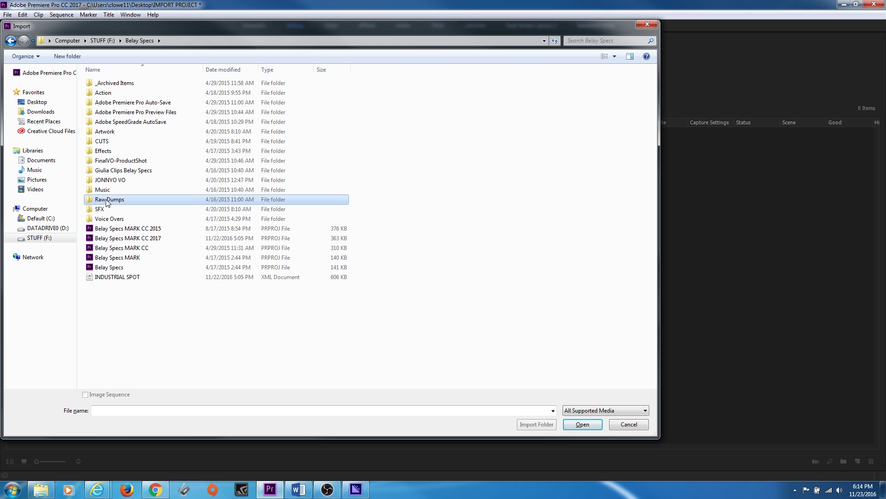
pyautogui.doubleClick(107, 200)
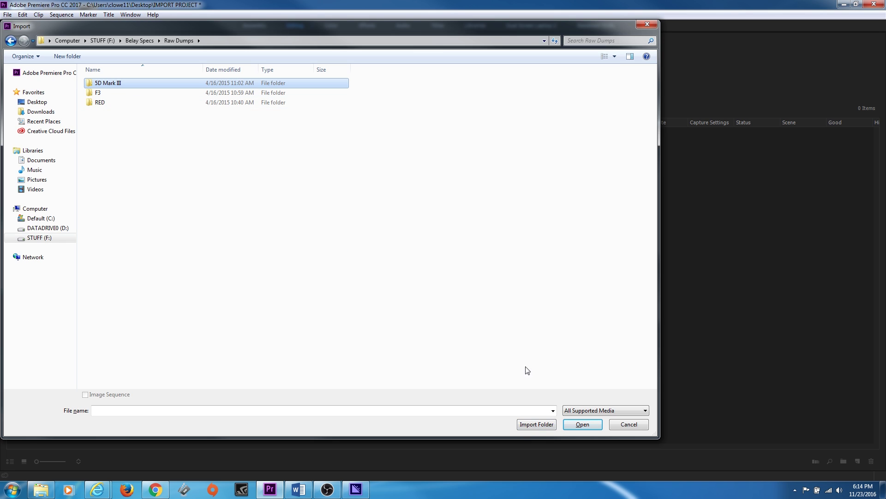
pyautogui.click(537, 424)
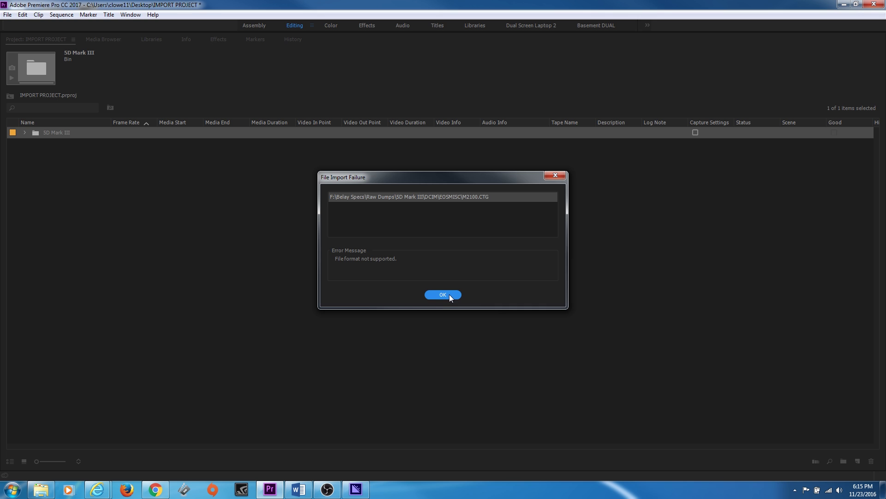
# Dismiss the File Import Failure message so the ingest starts in Media Encoder.
pyautogui.click(442, 295)
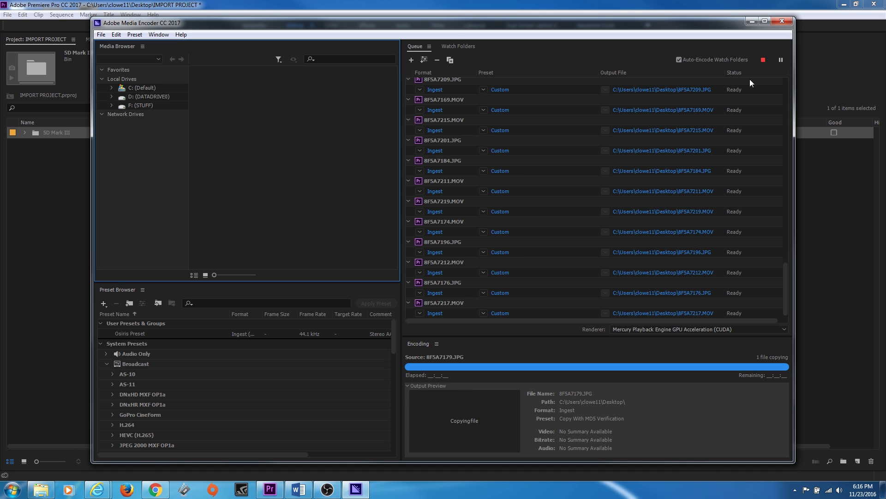
# Bring Media Encoder forward and stop the ingest queue immediately.
pyautogui.click(844, 4)
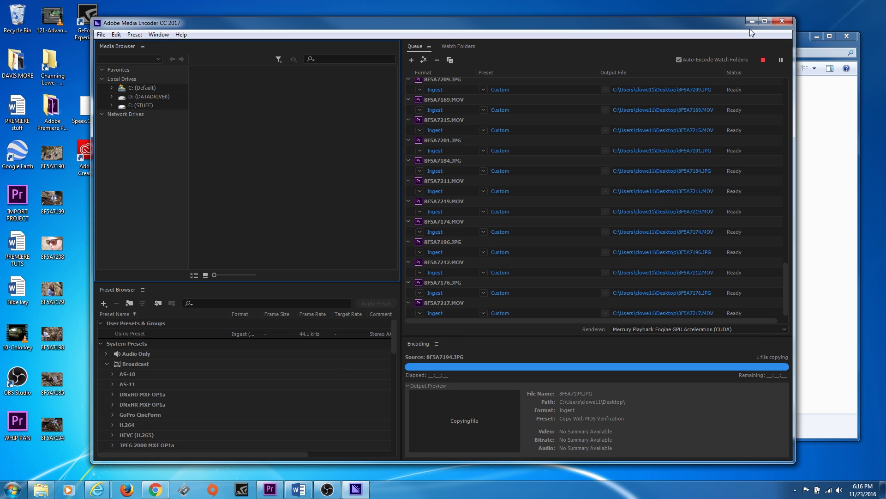
pyautogui.click(752, 22)
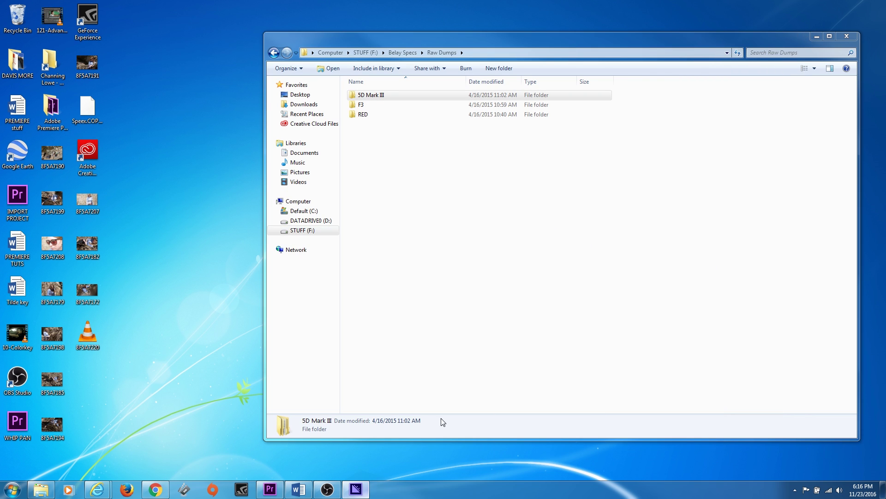
pyautogui.click(353, 492)
pyautogui.click(764, 60)
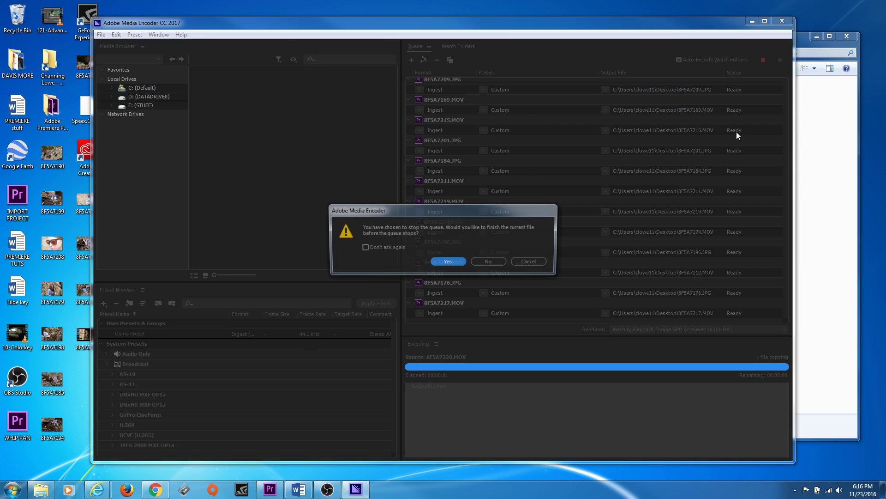
pyautogui.click(481, 262)
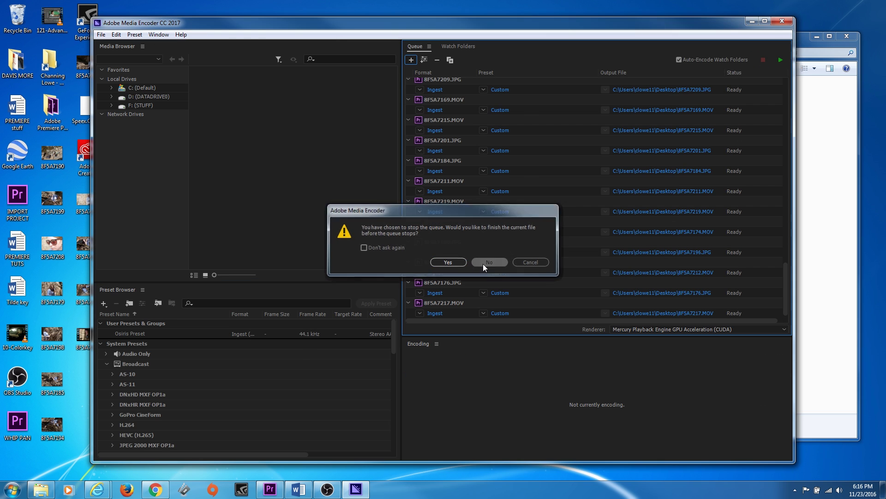
# Remove all Ingest jobs from the queue and close Media Encoder.
pyautogui.click(458, 90)
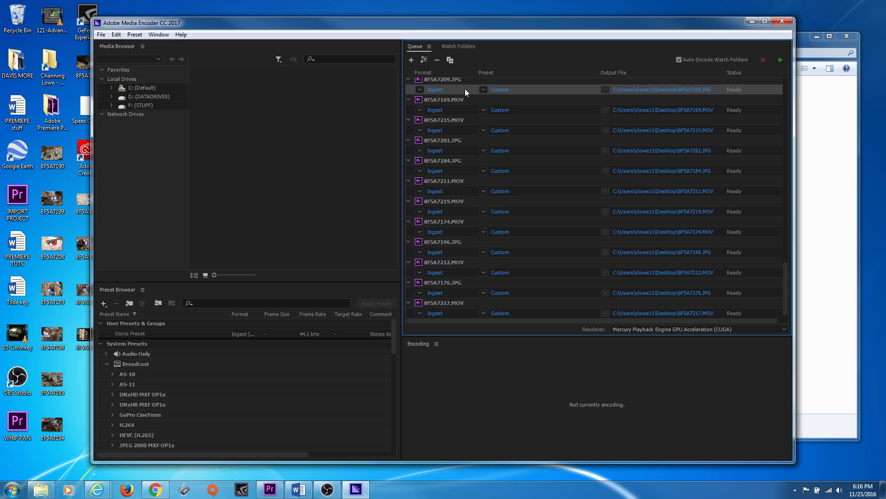
pyautogui.hotkey('ctrl', 'a')
pyautogui.press('Delete')
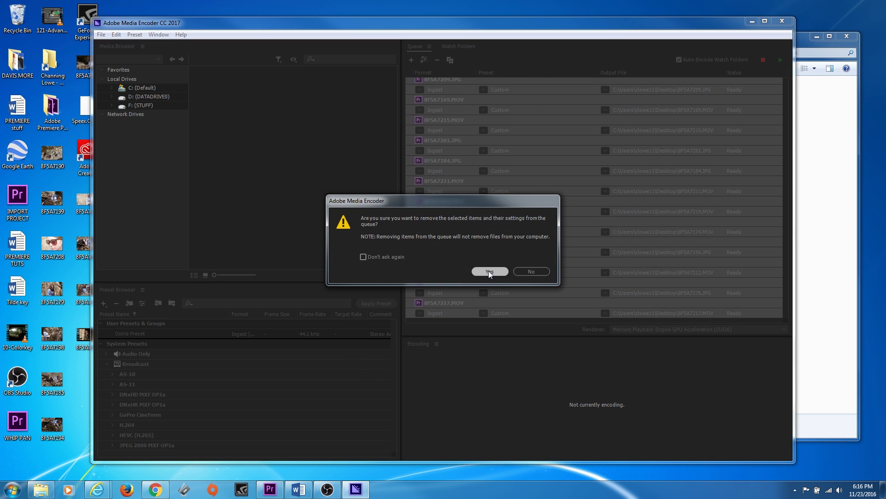
pyautogui.click(489, 271)
pyautogui.click(782, 22)
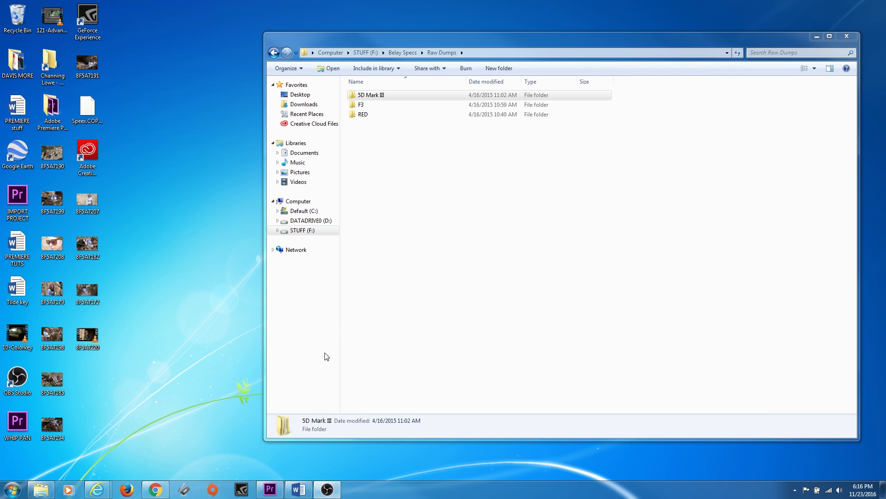
# Return to Premiere Pro and inspect the 5D Mark III bin's 100EOS5D JPGs.
pyautogui.moveTo(271, 488)
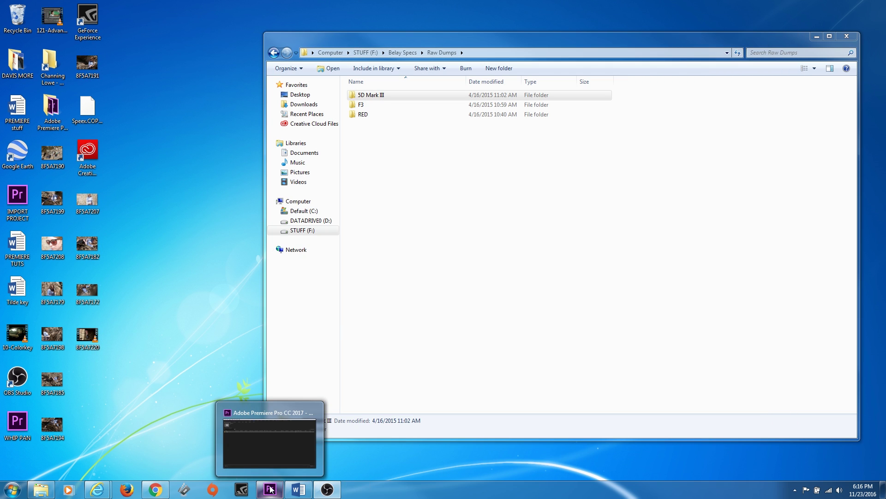
pyautogui.click(271, 489)
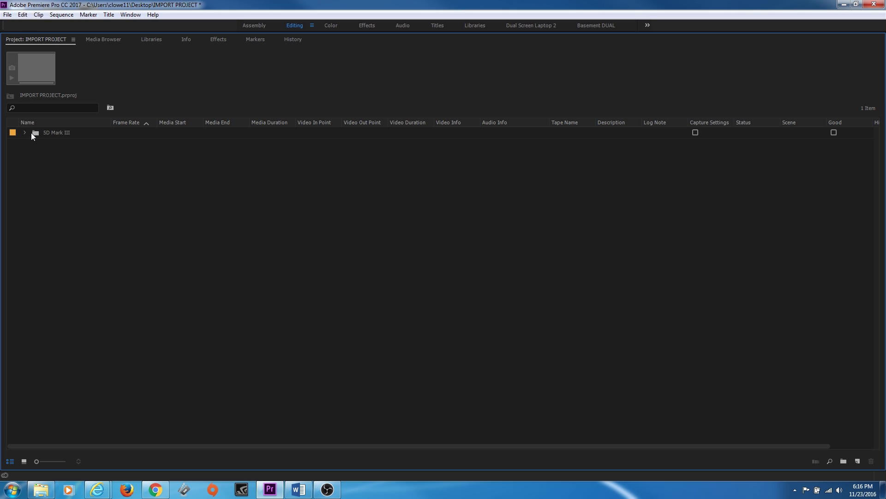
pyautogui.click(26, 133)
pyautogui.click(34, 144)
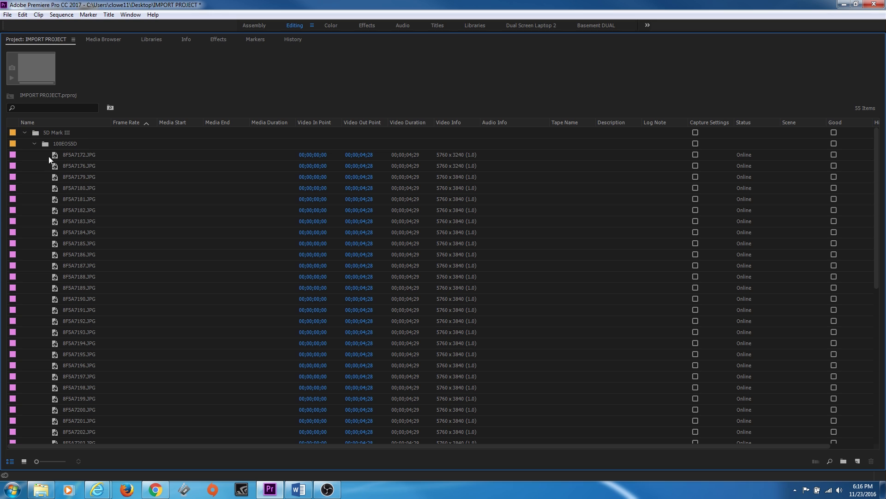
pyautogui.click(25, 133)
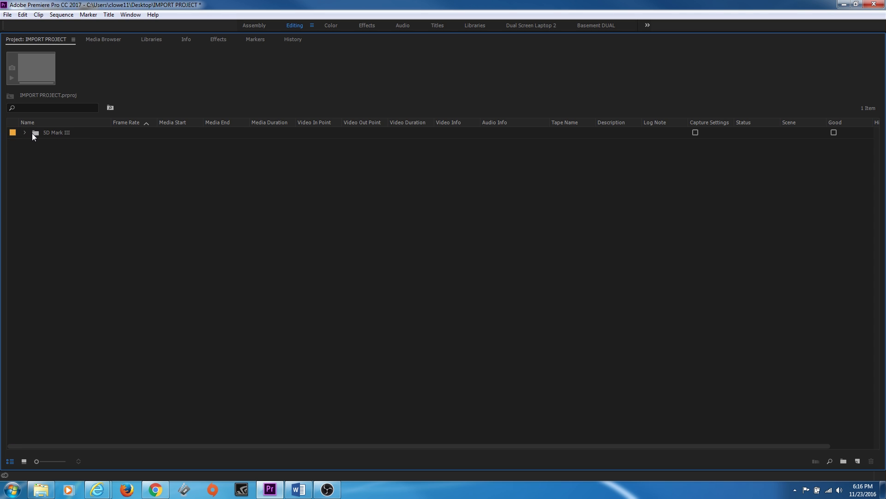
# Delete the 5D Mark III bin and uncheck Ingest in the project's Ingest Settings.
pyautogui.click(34, 133)
pyautogui.press('Delete')
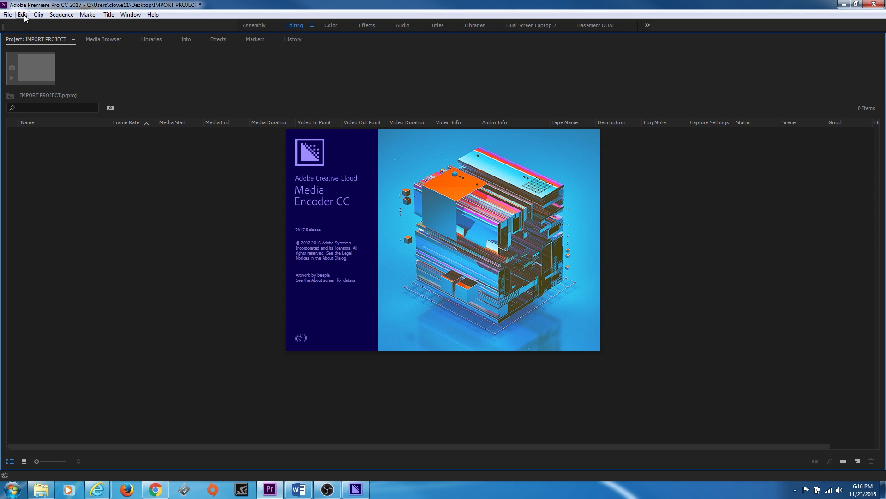
pyautogui.click(7, 14)
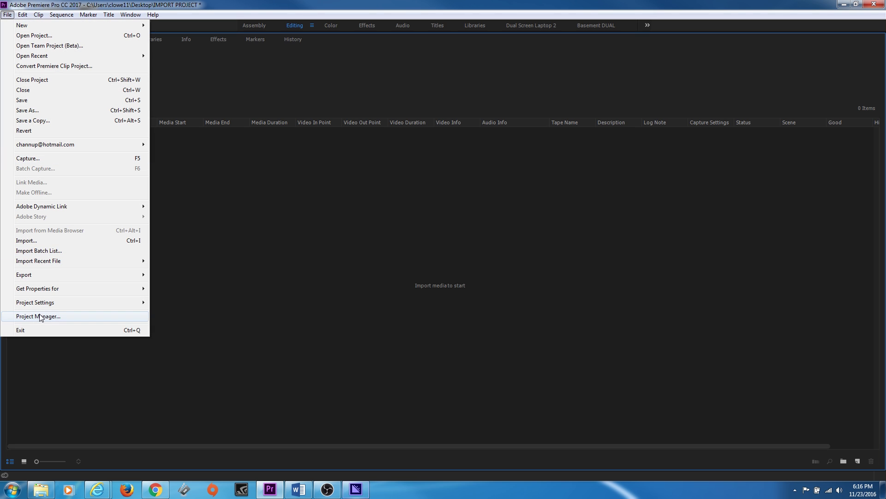
pyautogui.moveTo(46, 302)
pyautogui.click(180, 322)
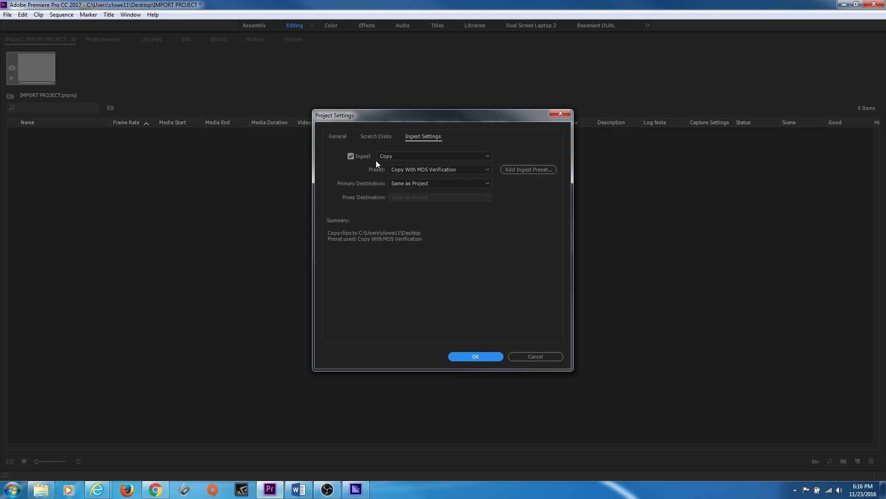
pyautogui.click(351, 156)
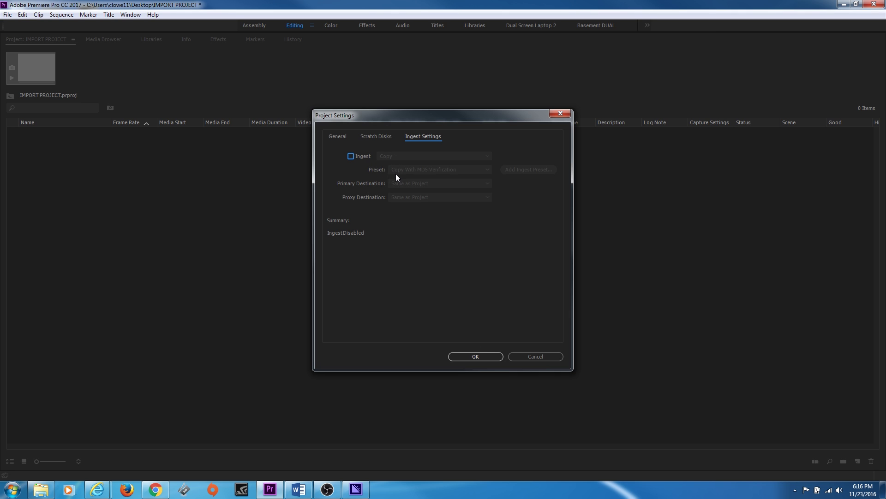
pyautogui.click(486, 356)
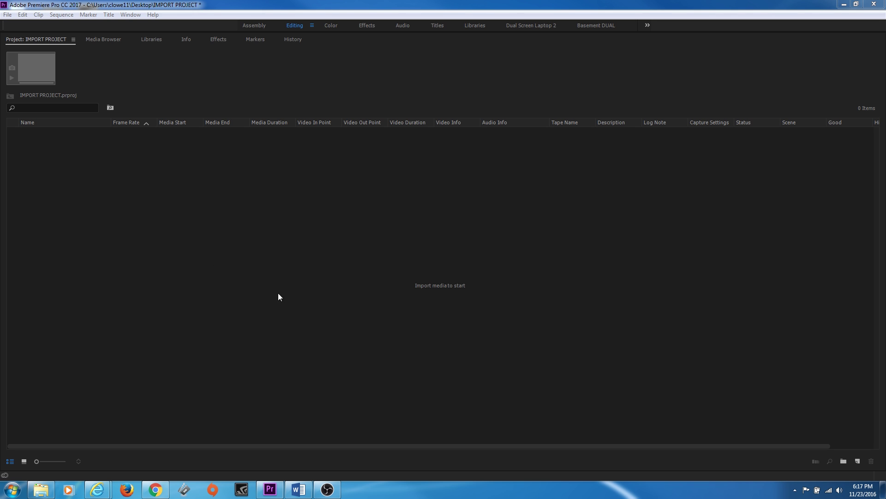
pyautogui.doubleClick(149, 307)
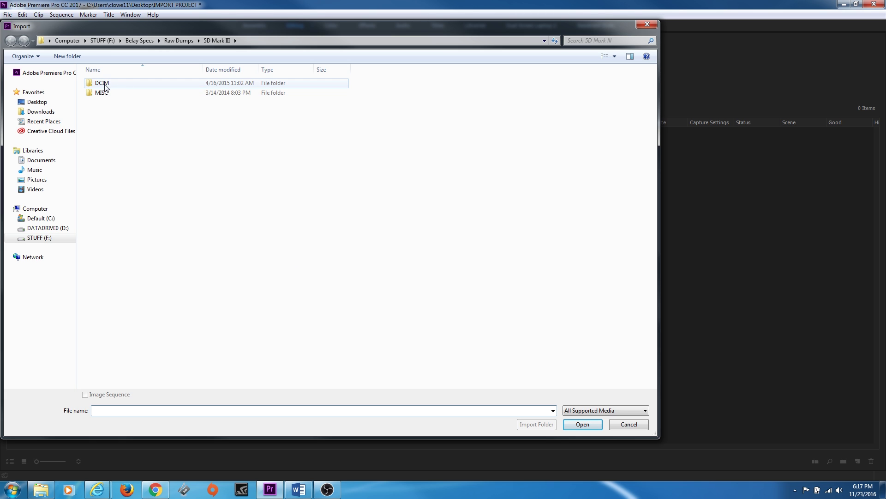
pyautogui.click(623, 425)
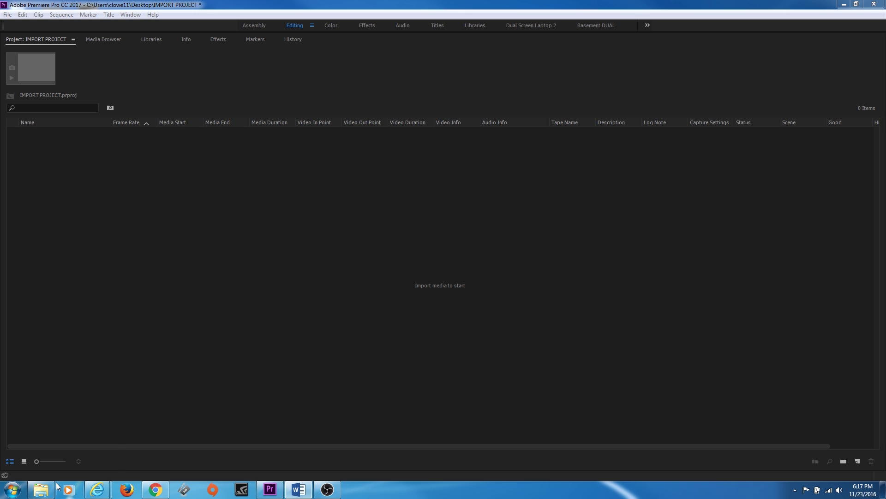
pyautogui.moveTo(45, 490)
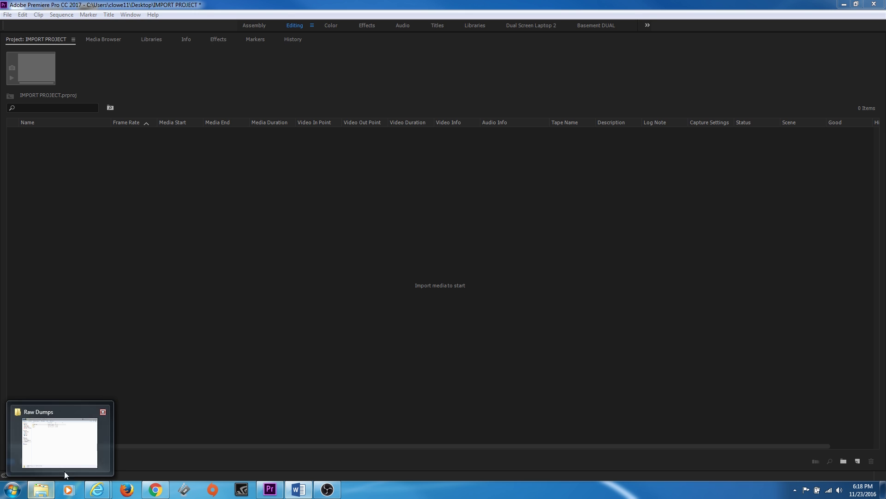
# Browse into RED > A004_0415CF.RDM and look inside the A004_C001 and A004_C002 clip folders.
pyautogui.click(50, 491)
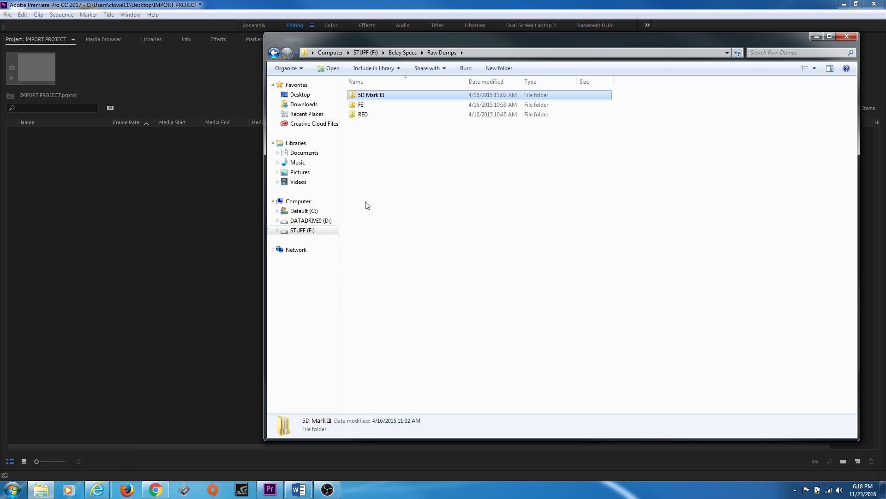
pyautogui.doubleClick(361, 116)
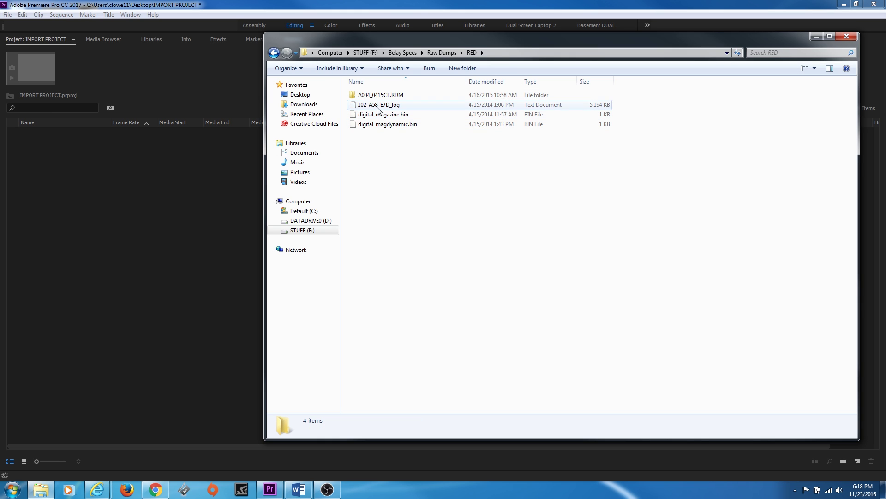
pyautogui.doubleClick(365, 96)
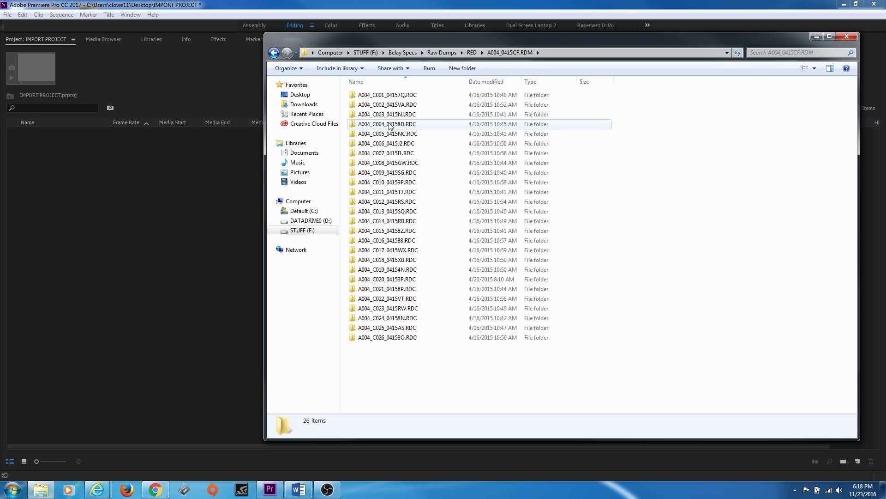
pyautogui.doubleClick(388, 98)
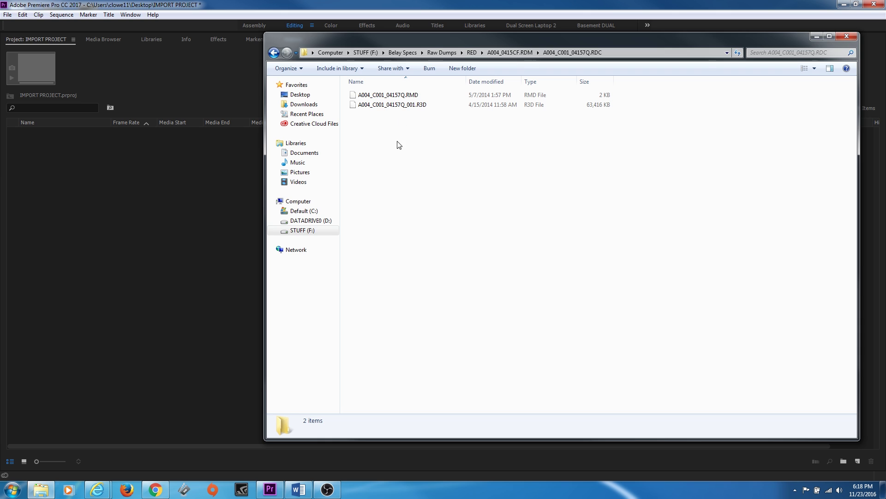
pyautogui.click(510, 52)
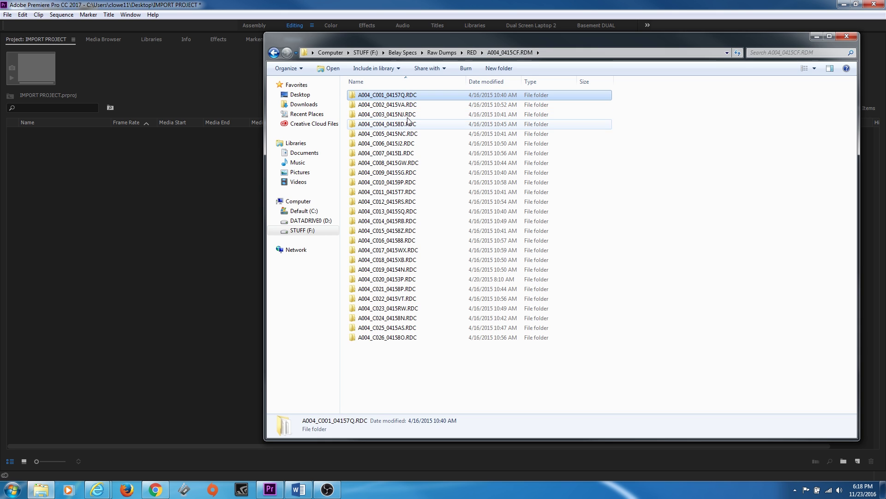
pyautogui.doubleClick(392, 104)
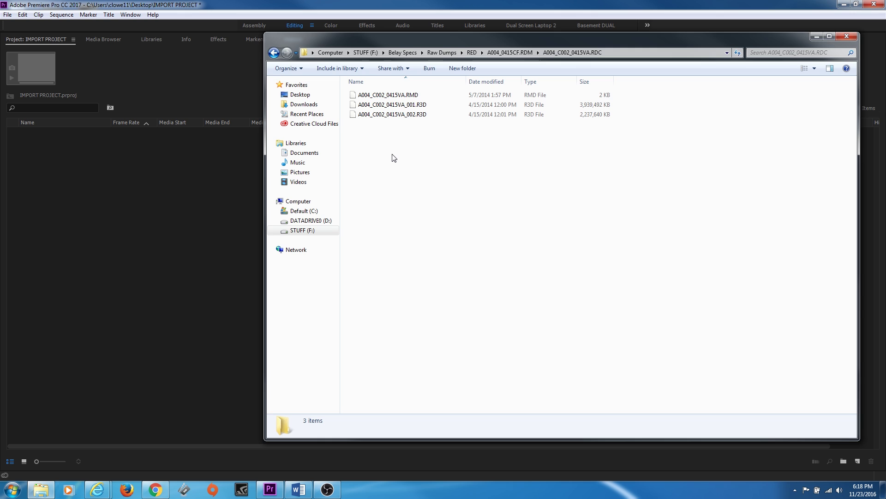
pyautogui.click(514, 52)
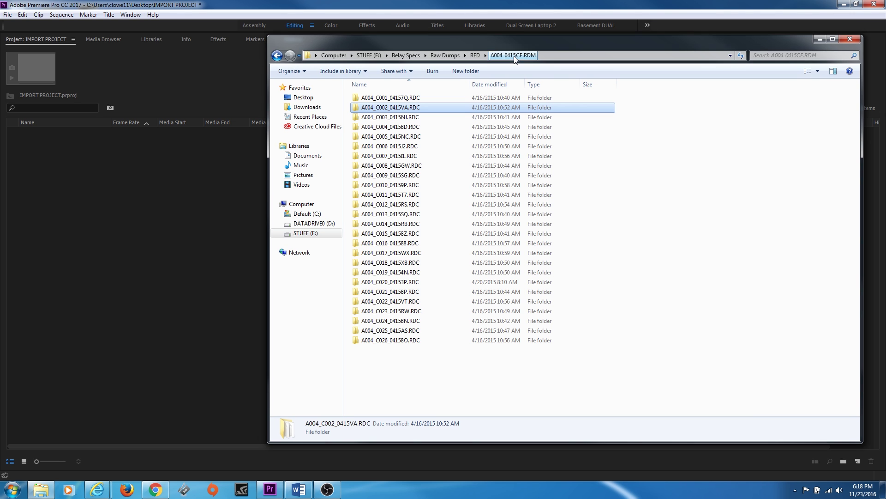
# Check A004_C002_0415VA.RDC's RMD file and two R3D files, then return to A004_0415CF.RDM.
pyautogui.doubleClick(390, 108)
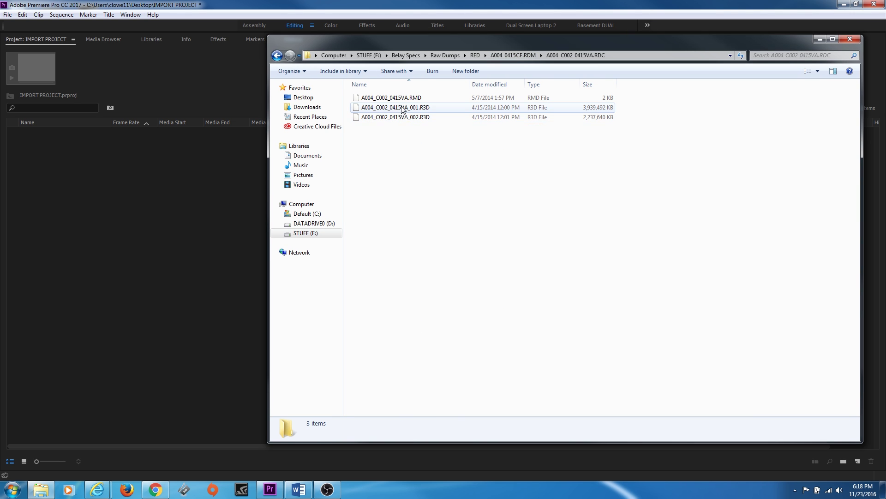
pyautogui.click(396, 98)
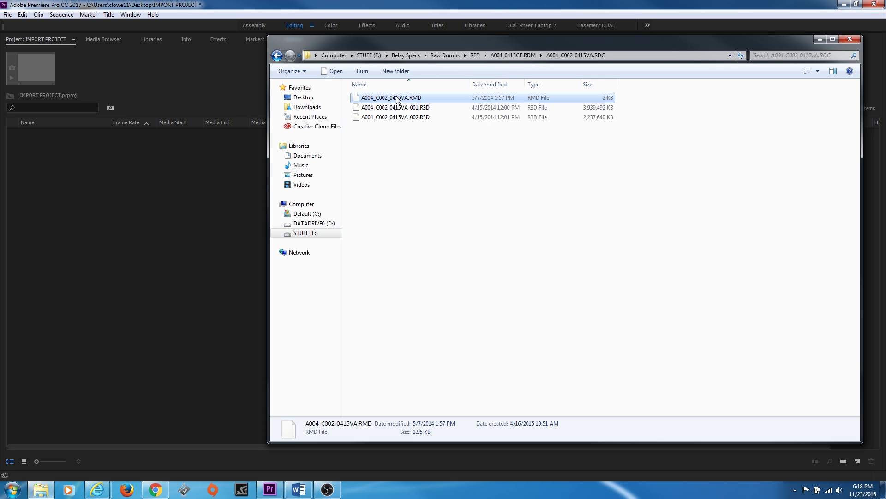
pyautogui.click(405, 110)
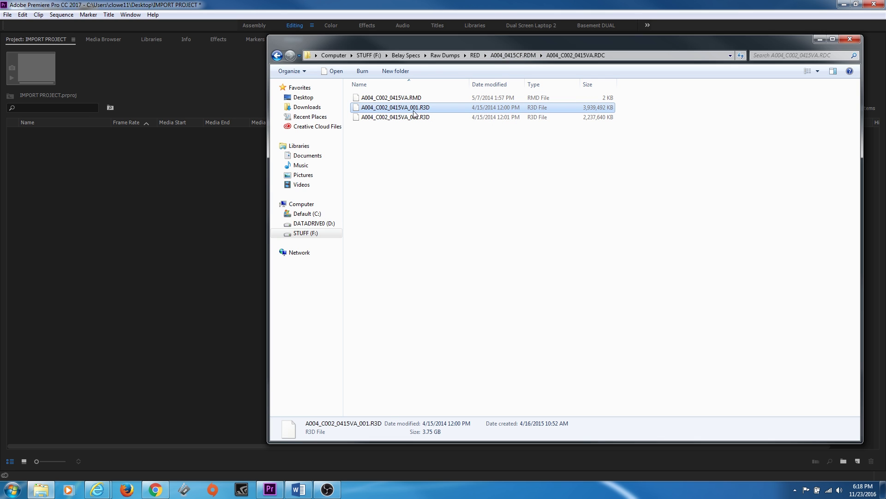
pyautogui.click(395, 117)
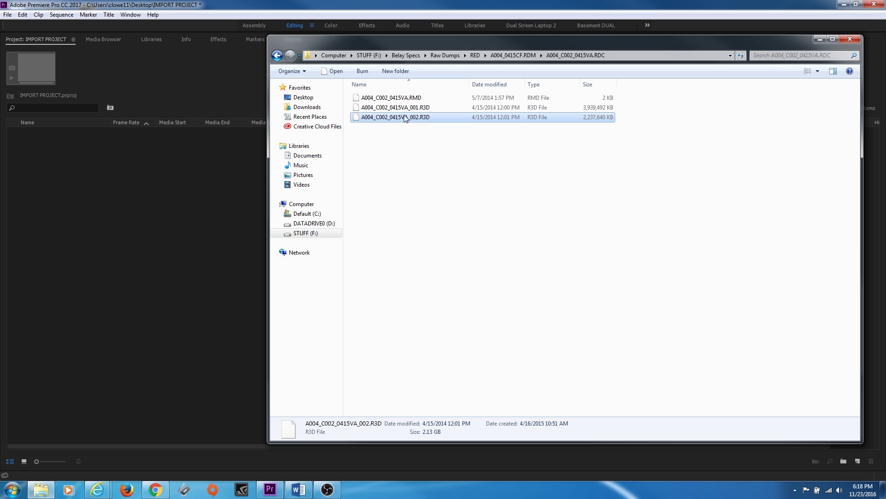
pyautogui.click(518, 56)
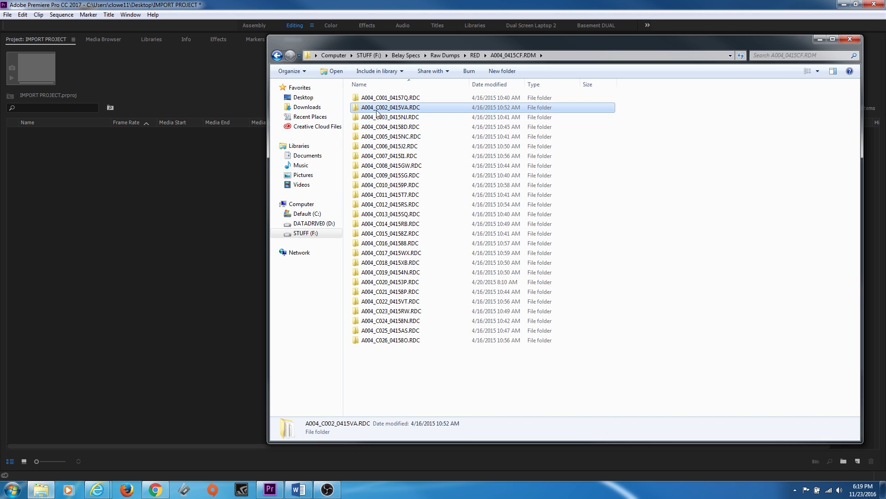
# Import the A004_C002_0415VA.RDC folder as a bin, expand it and widen the Name column.
pyautogui.moveTo(379, 111); pyautogui.dragTo(103, 201)
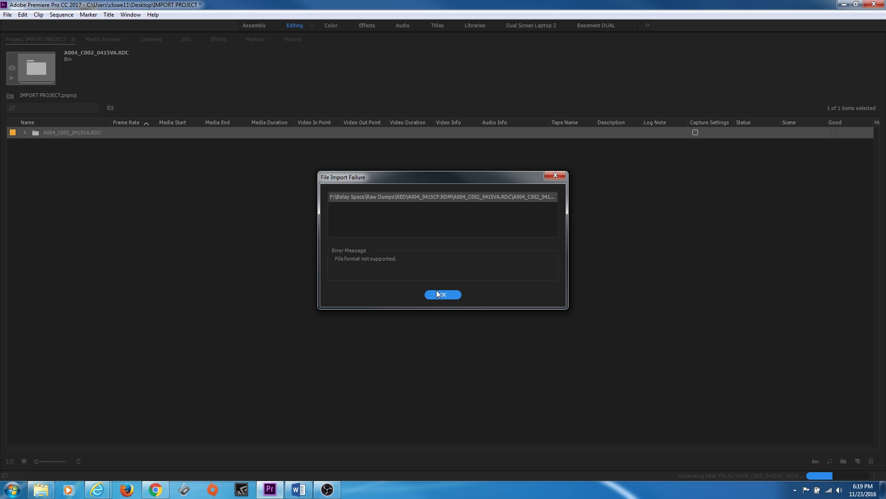
pyautogui.click(432, 294)
pyautogui.click(25, 132)
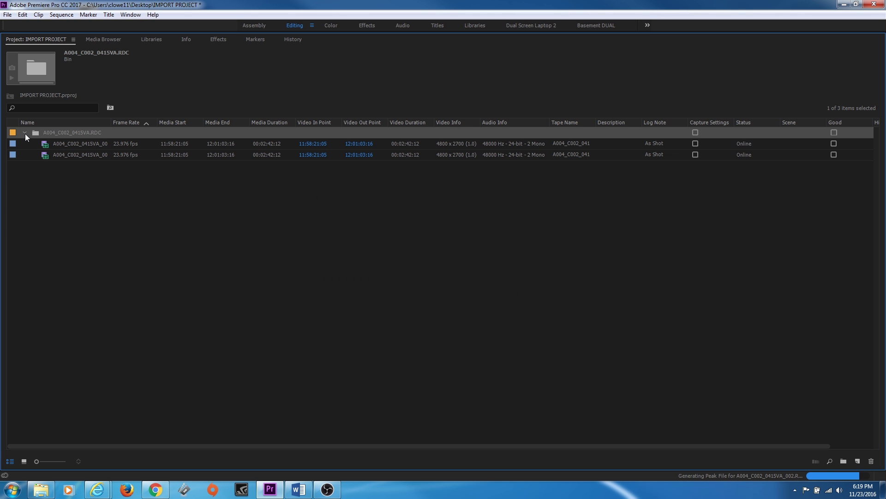
pyautogui.click(82, 140)
pyautogui.moveTo(113, 125); pyautogui.dragTo(203, 124)
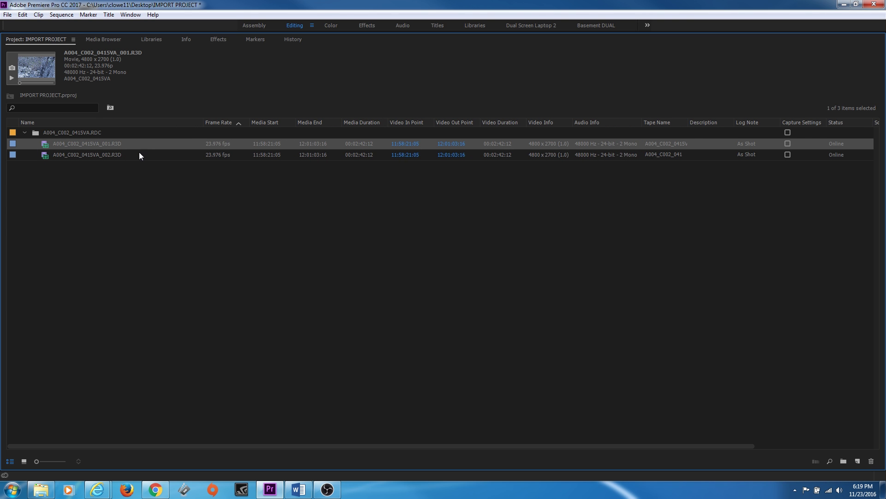
# Inspect the two spanned clips, then delete the A004_C002_0415VA.RDC bin.
pyautogui.click(82, 146)
pyautogui.click(82, 149)
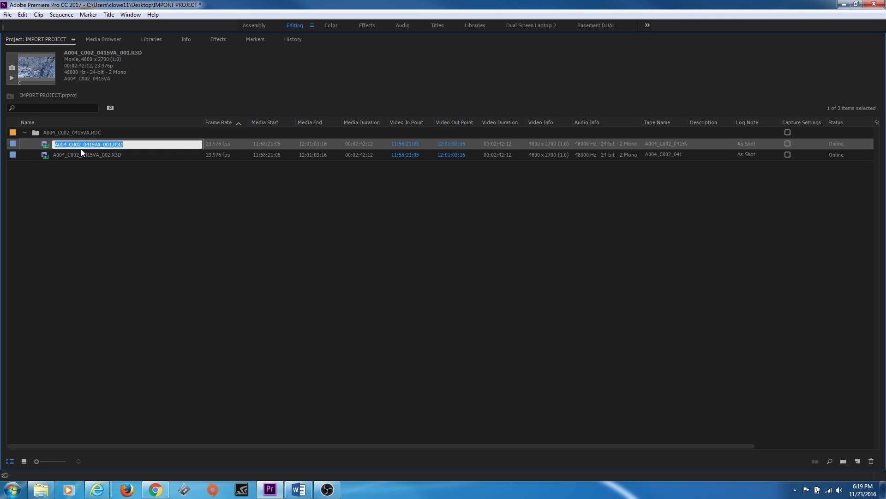
pyautogui.click(82, 157)
pyautogui.click(78, 134)
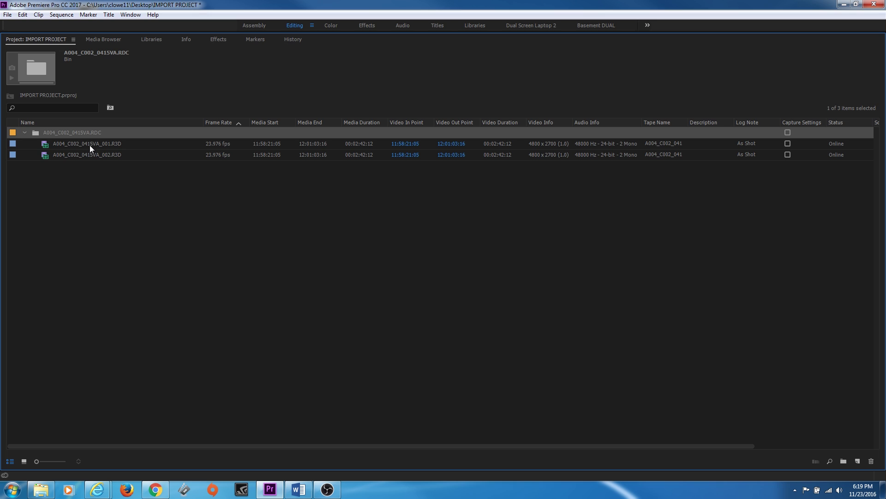
pyautogui.press('Delete')
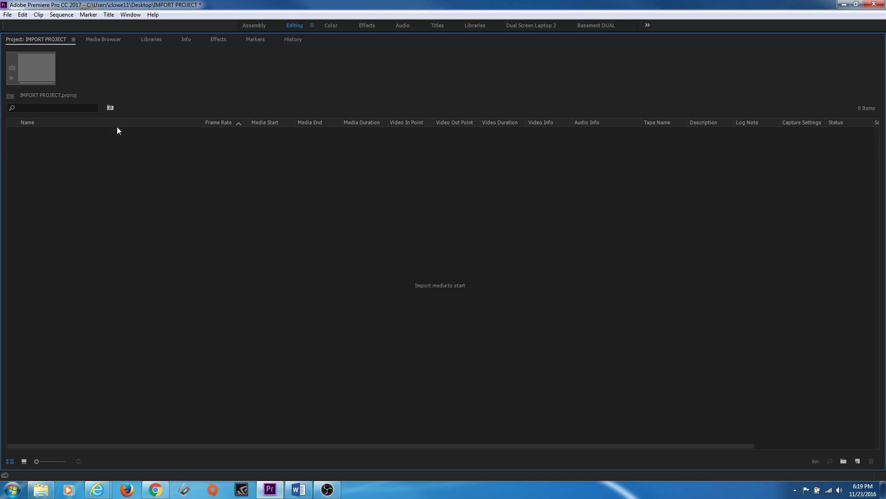
# Switch to the Media Browser and maximize it, showing the D: (DATADRIVE0) drive's folders.
pyautogui.click(103, 39)
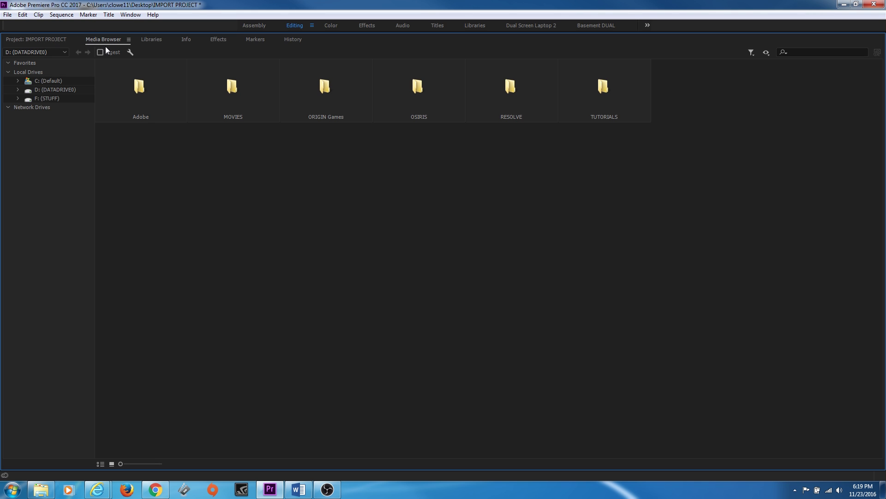
pyautogui.press('`')
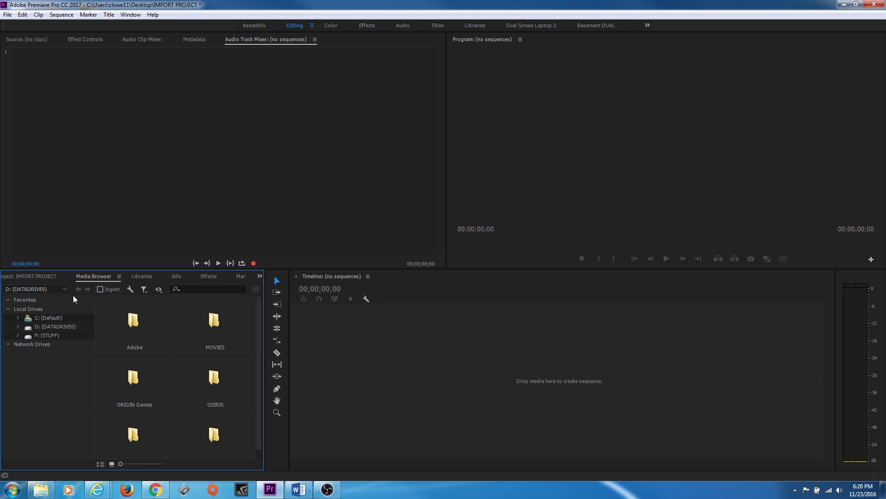
pyautogui.hotkey('shift', '9')
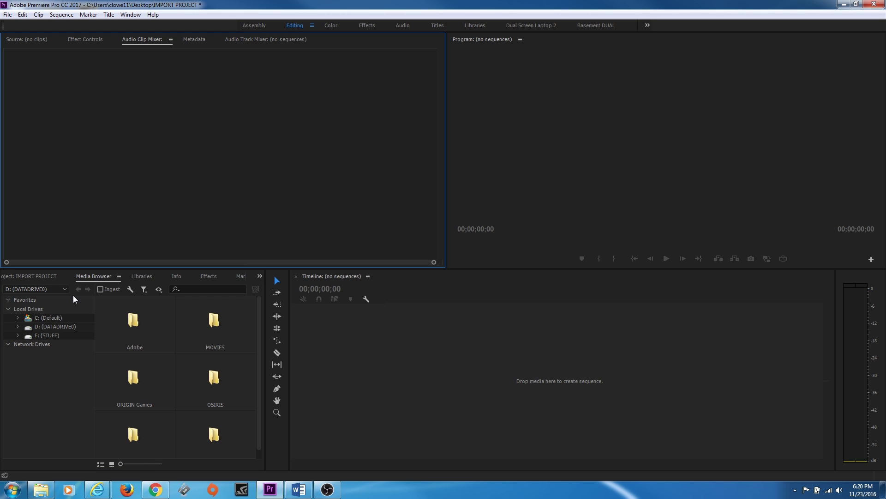
pyautogui.hotkey('shift', '1')
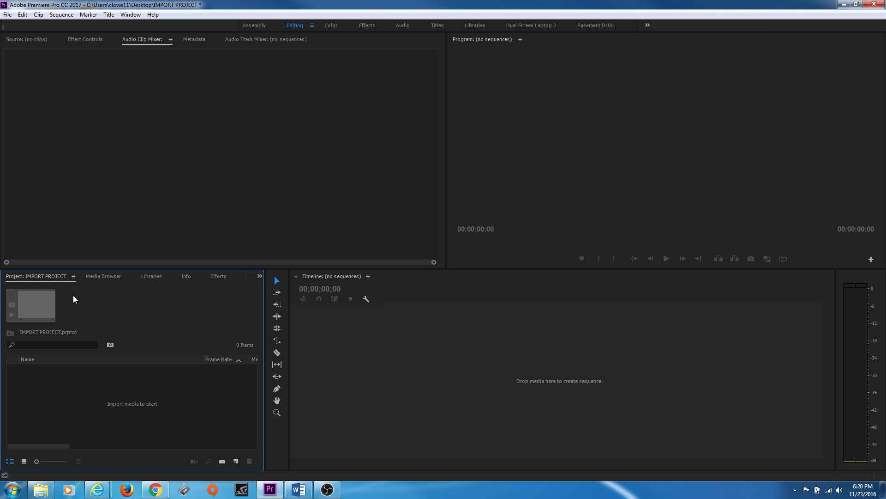
pyautogui.hotkey('shift', '8')
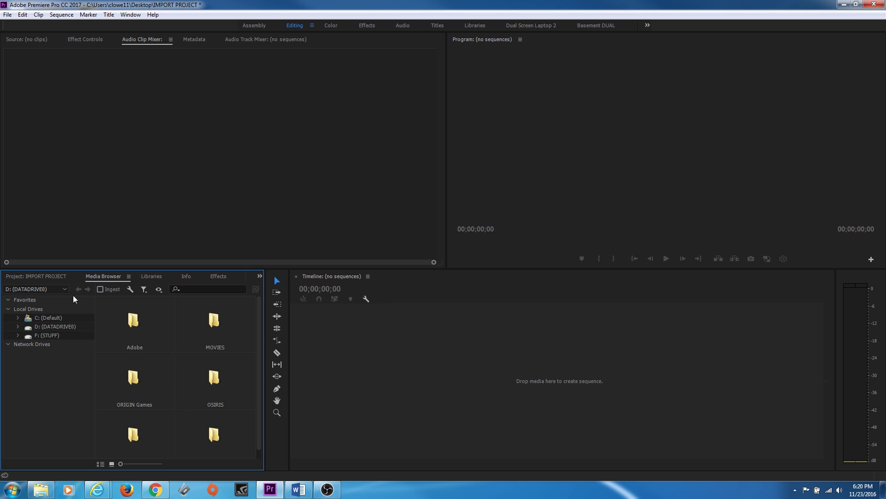
pyautogui.press('`')
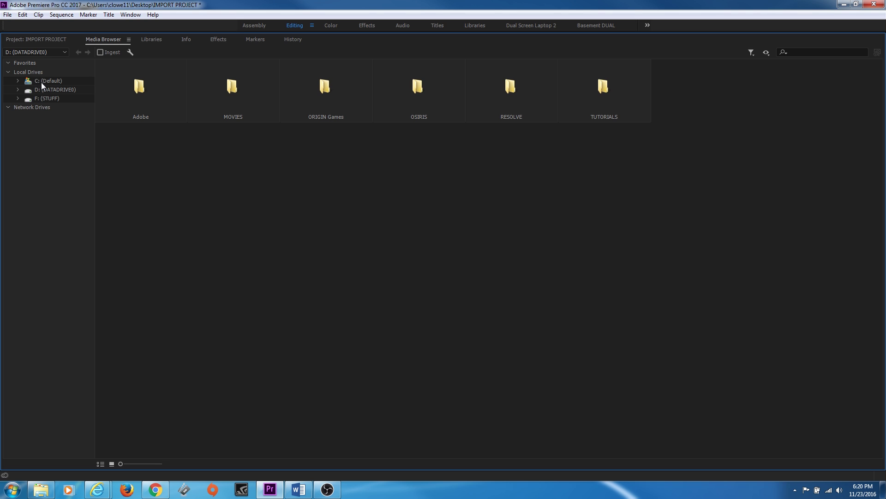
# Check the Adobe folder's context options, then browse the F: (STUFF) drive's contents.
pyautogui.rightClick(139, 88)
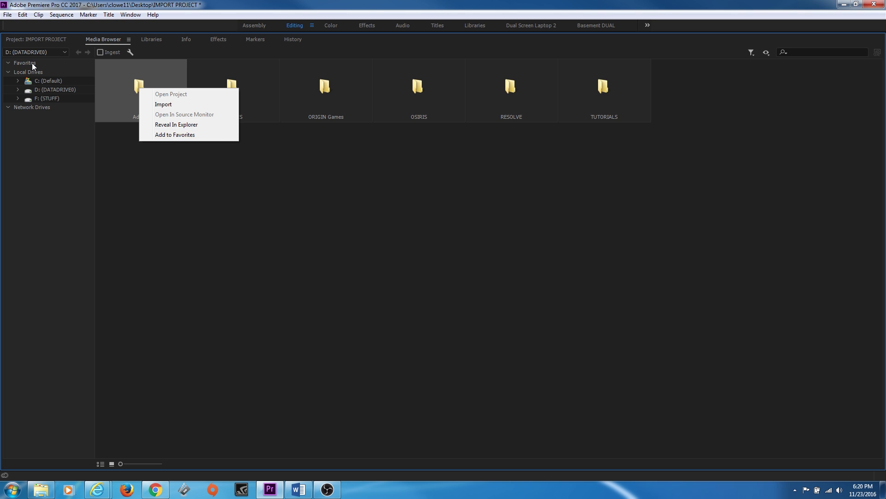
pyautogui.click(105, 127)
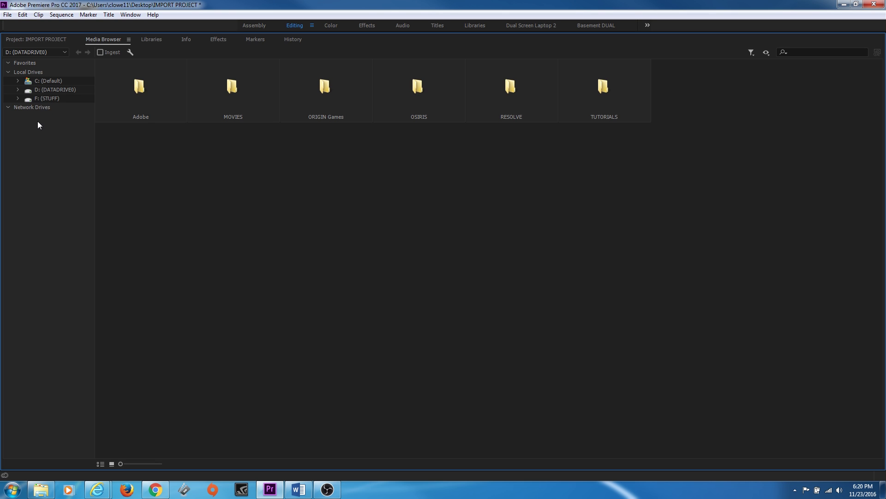
pyautogui.click(49, 98)
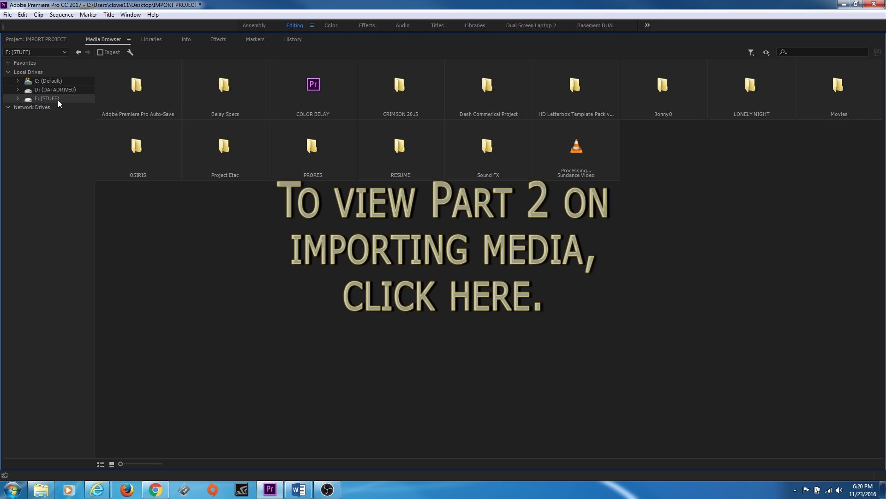